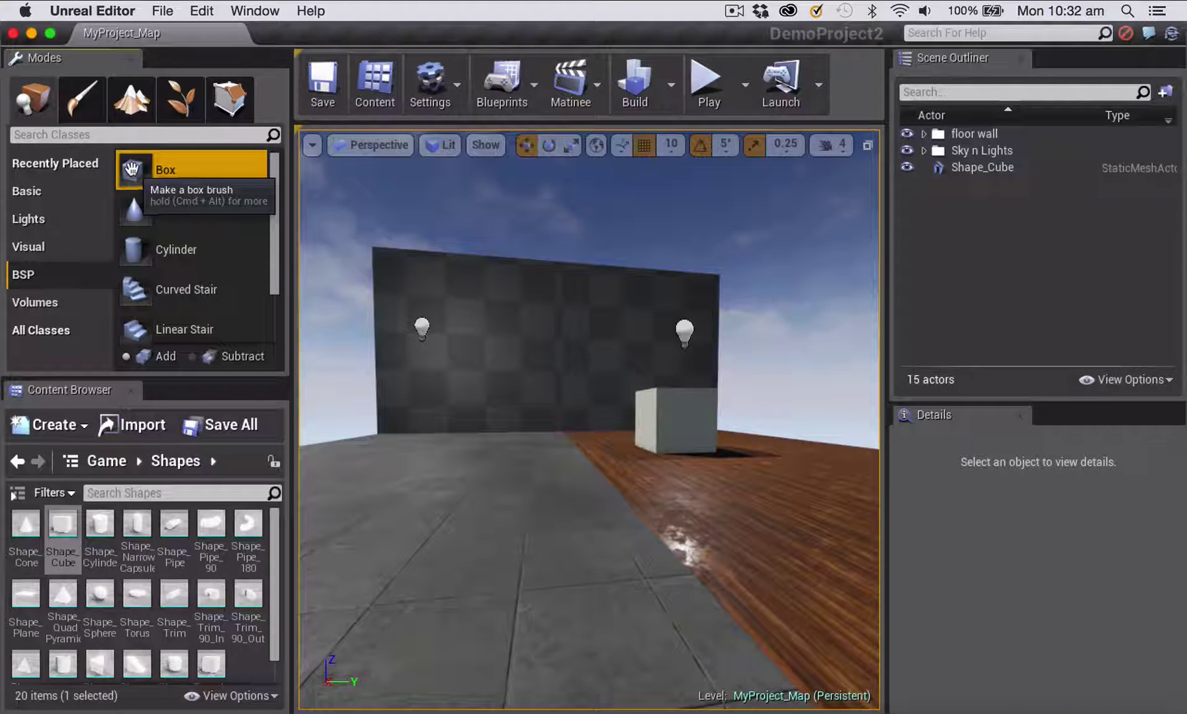
Add a Box brush to the viewport, lift it on Z, and set X and Y to 500.
mouse_move(193, 206)
left_mouse_down()
mouse_move(455, 424)
mouse_move(484, 506)
mouse_move(476, 461)
left_mouse_up()
left_click_drag(462, 346, 466, 247)
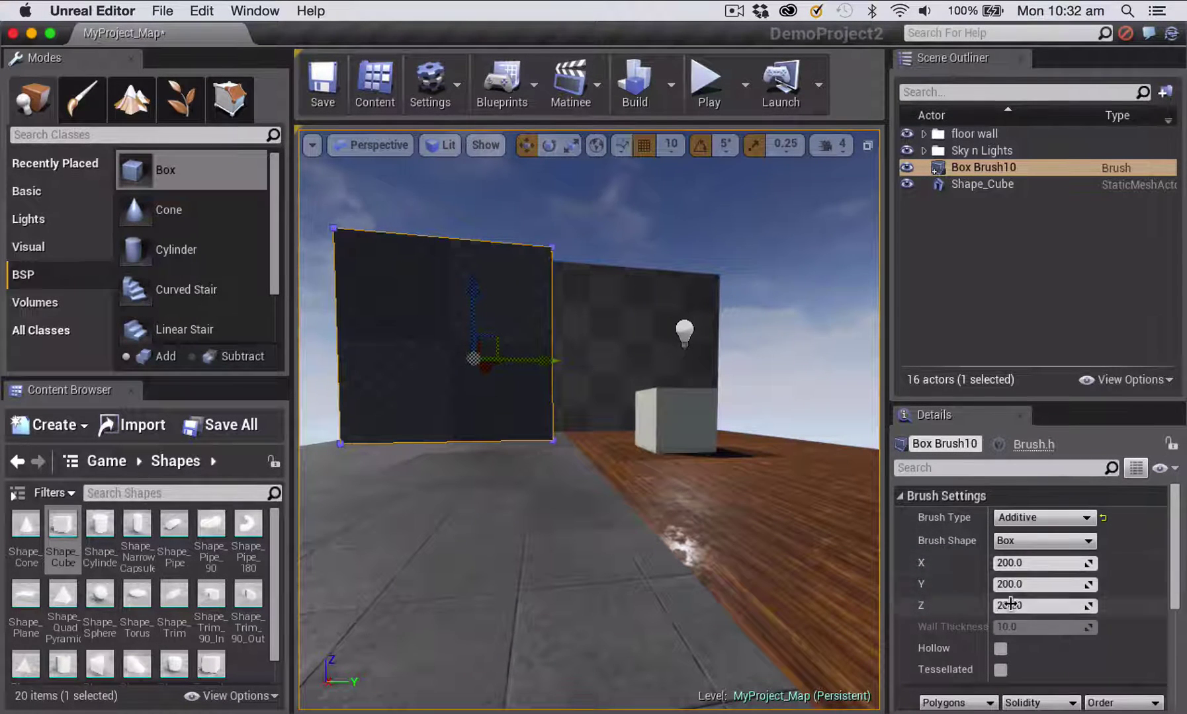
left_click(1008, 563)
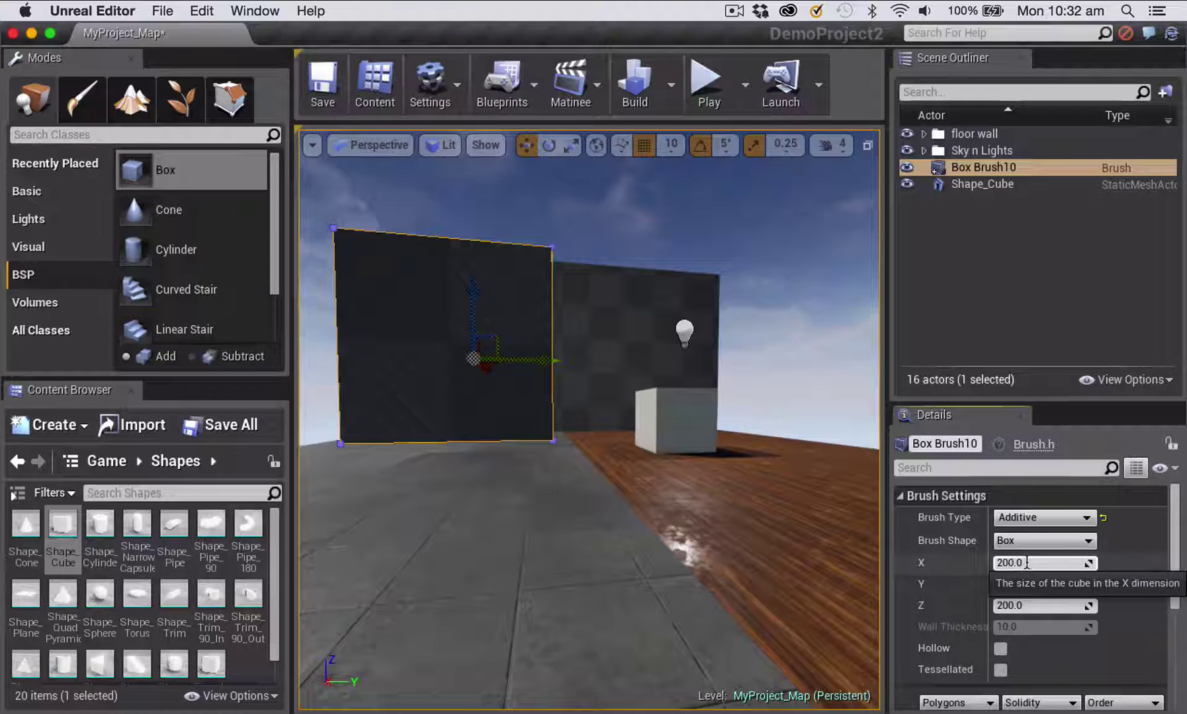
type("500")
left_click(1007, 584)
type("500")
left_click(1002, 606)
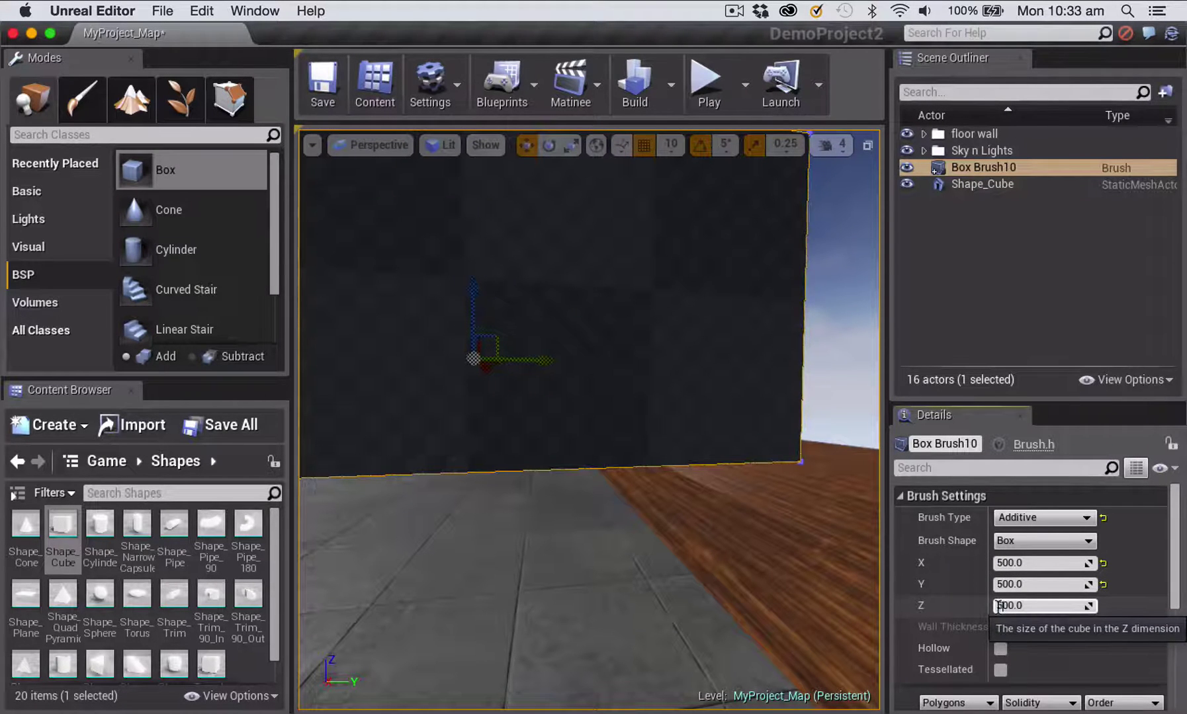
Set the box brush's Z size to 500, then move the brush higher along Z.
key("Return")
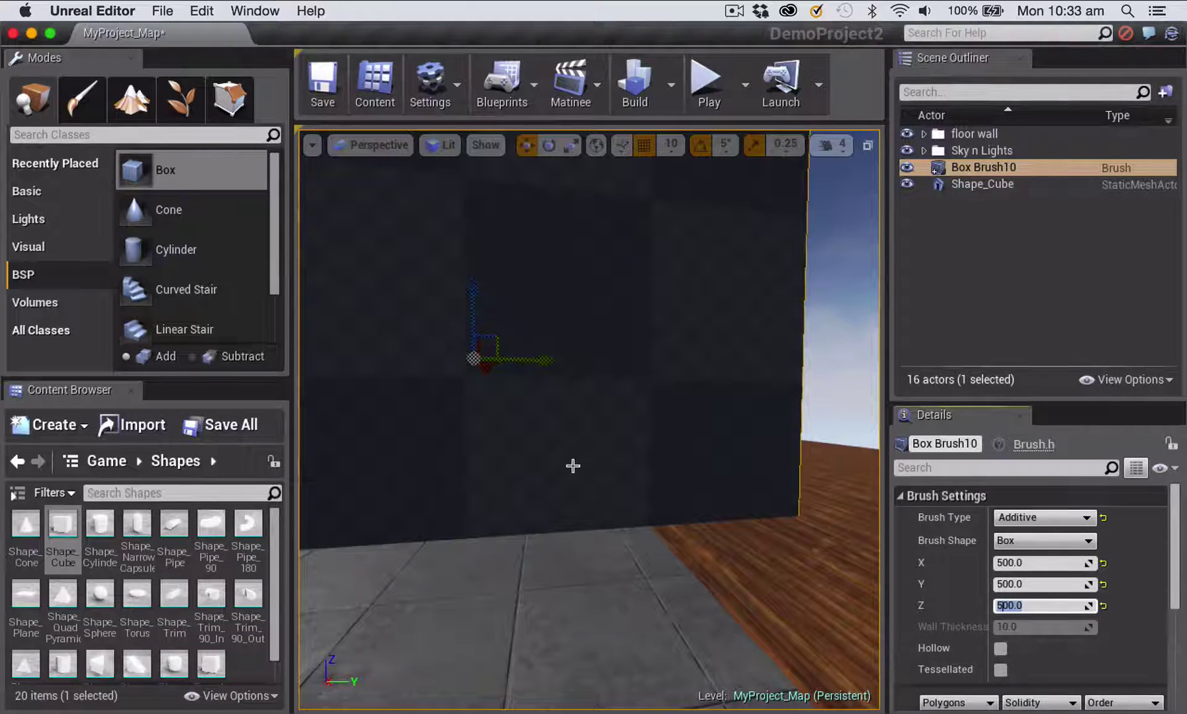
scroll(573, 467, "down", 2)
scroll(572, 467, "down", 2)
scroll(573, 466, "down", 2)
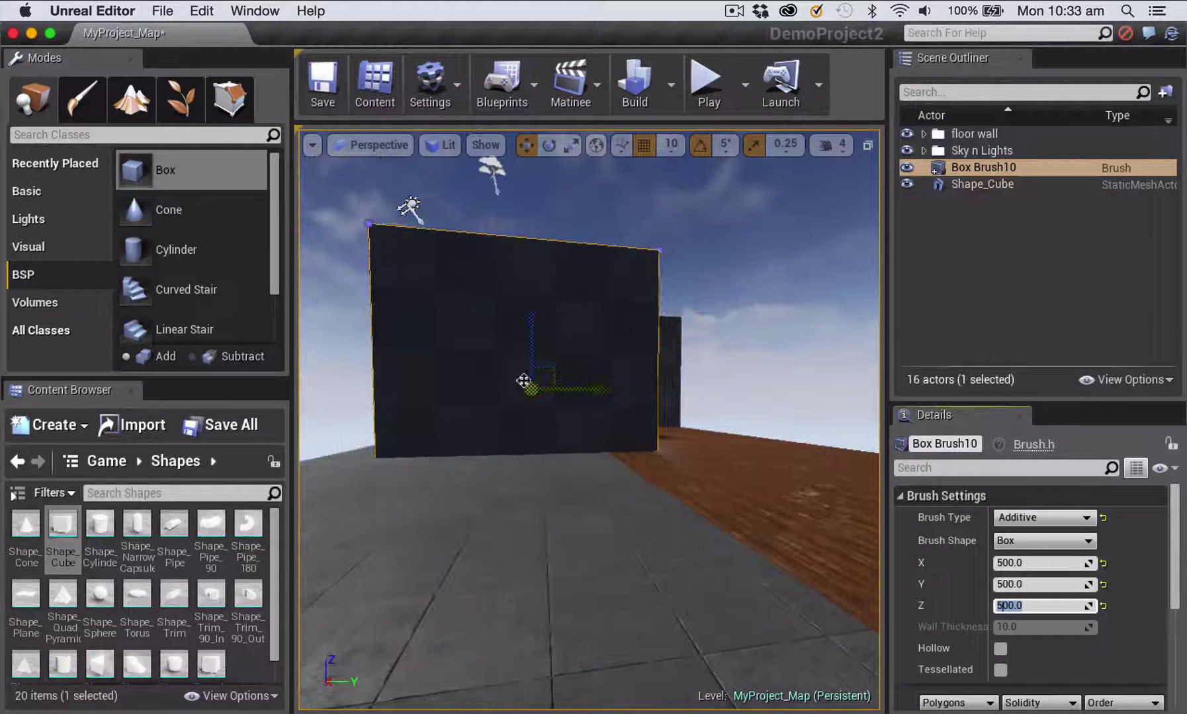
mouse_move(531, 389)
left_mouse_down()
mouse_move(510, 228)
mouse_move(511, 249)
left_mouse_up()
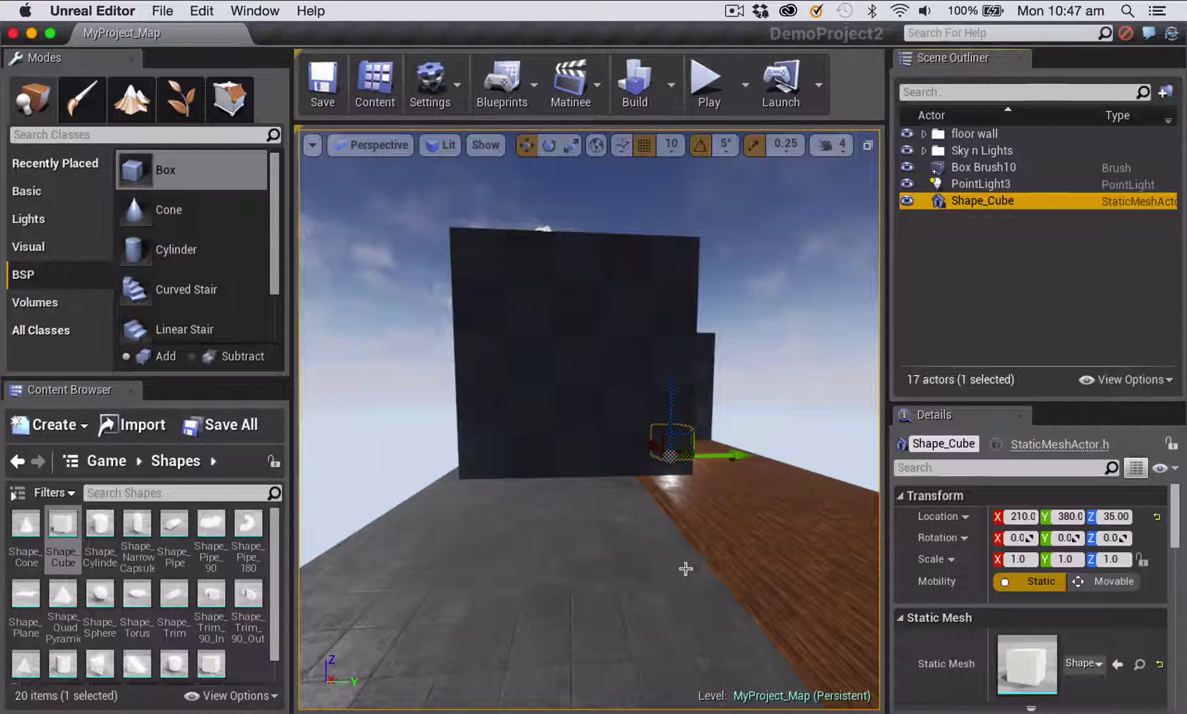
Zoom into the big box brush and look up toward its ceiling from inside.
scroll(588, 420, "up", 10)
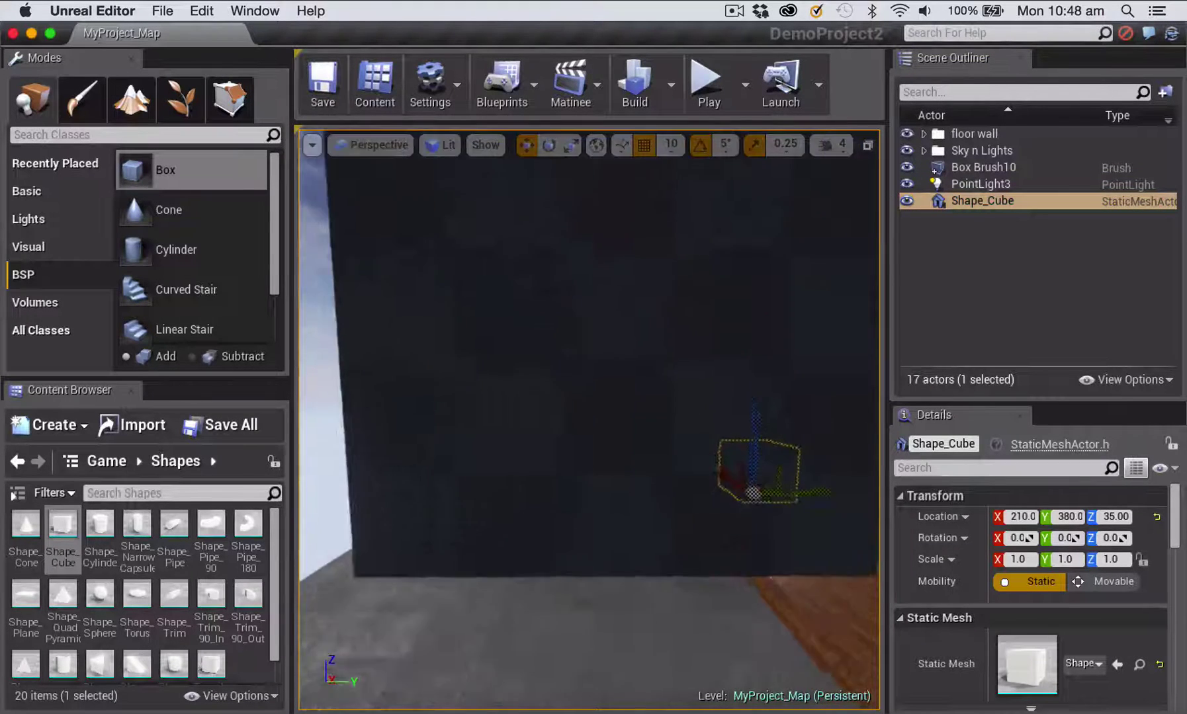
scroll(589, 421, "down", 10)
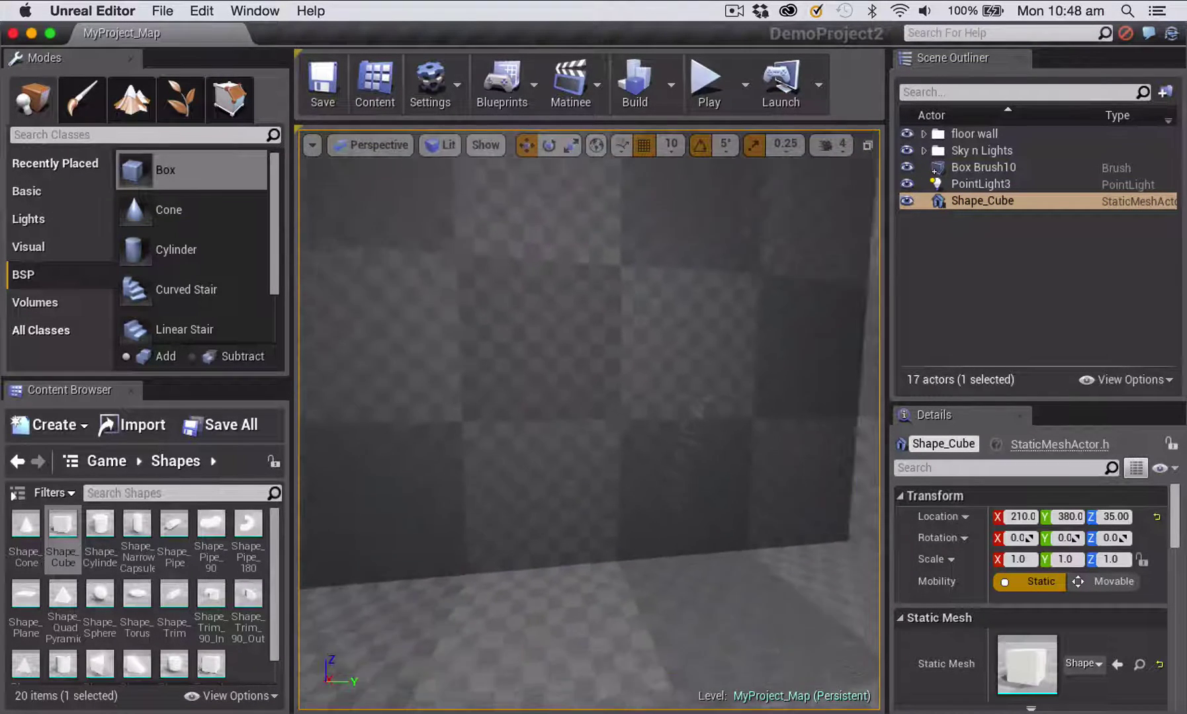
scroll(665, 561, "down", 1)
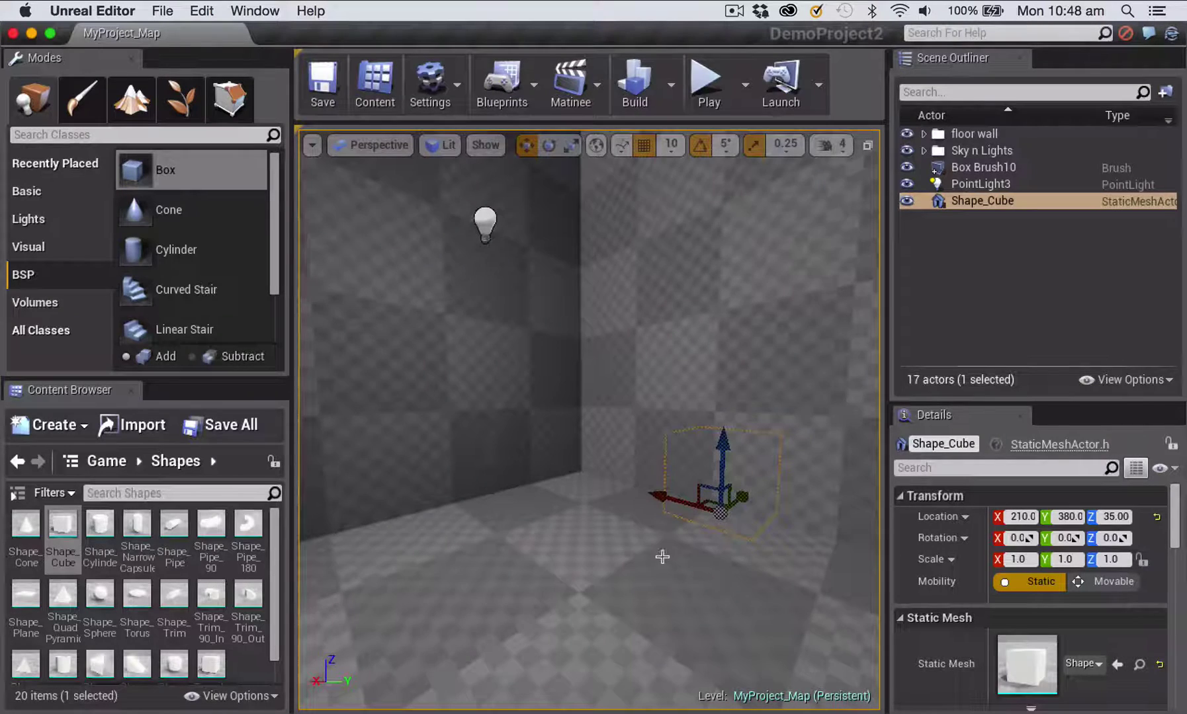
mouse_move(662, 557)
right_mouse_down()
mouse_move(670, 489)
mouse_move(635, 486)
mouse_move(622, 457)
mouse_move(635, 556)
mouse_move(662, 533)
right_mouse_up()
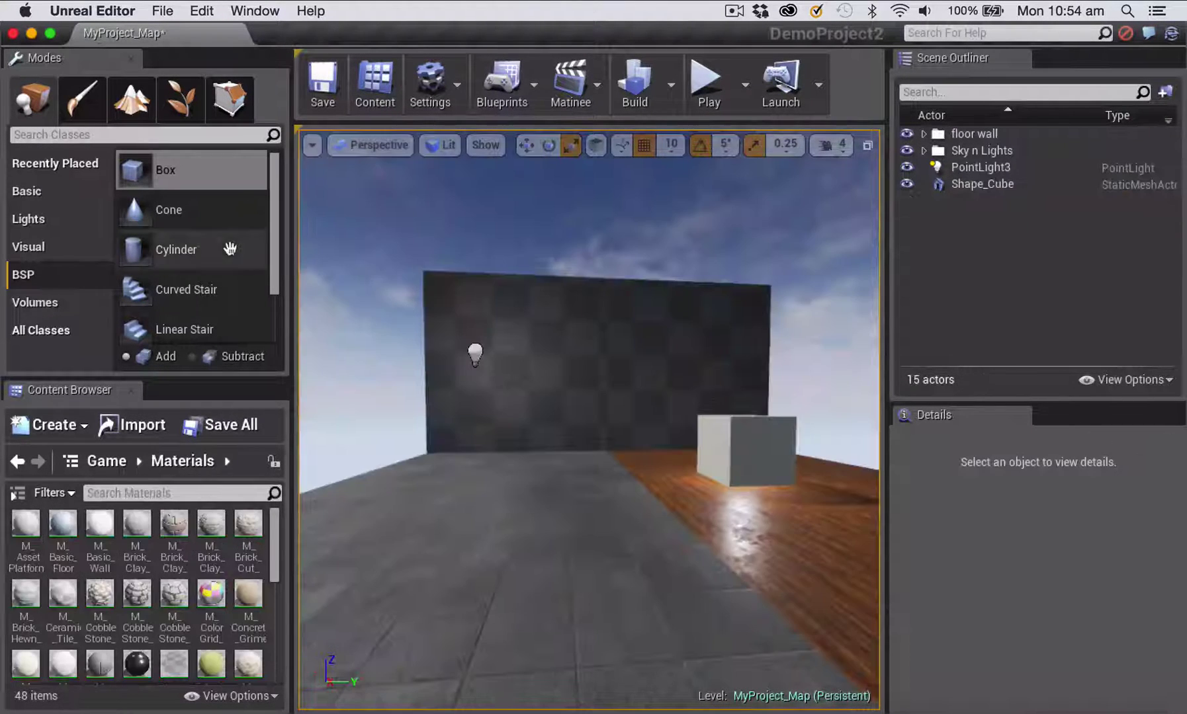
Add a second box brush, raise it above the floor, and scale it up uniformly.
mouse_move(132, 169)
left_mouse_down()
mouse_move(494, 410)
mouse_move(514, 450)
mouse_move(516, 506)
mouse_move(515, 471)
left_mouse_up()
key("w")
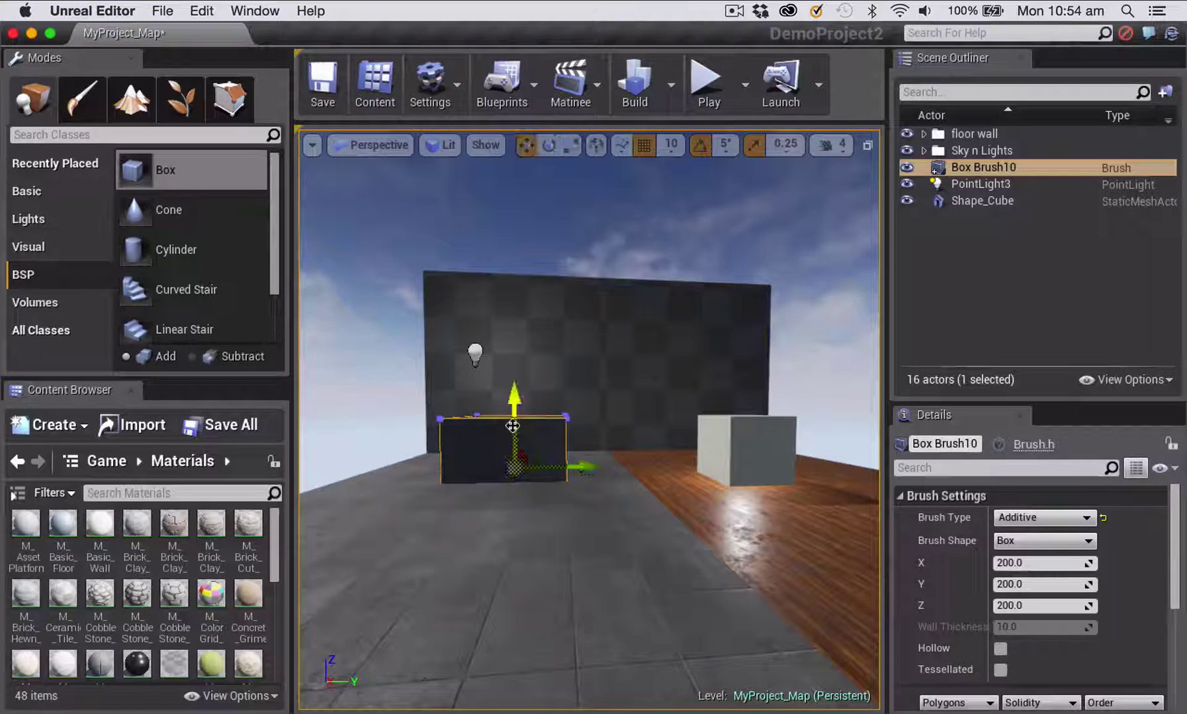
left_click_drag(514, 424, 533, 359)
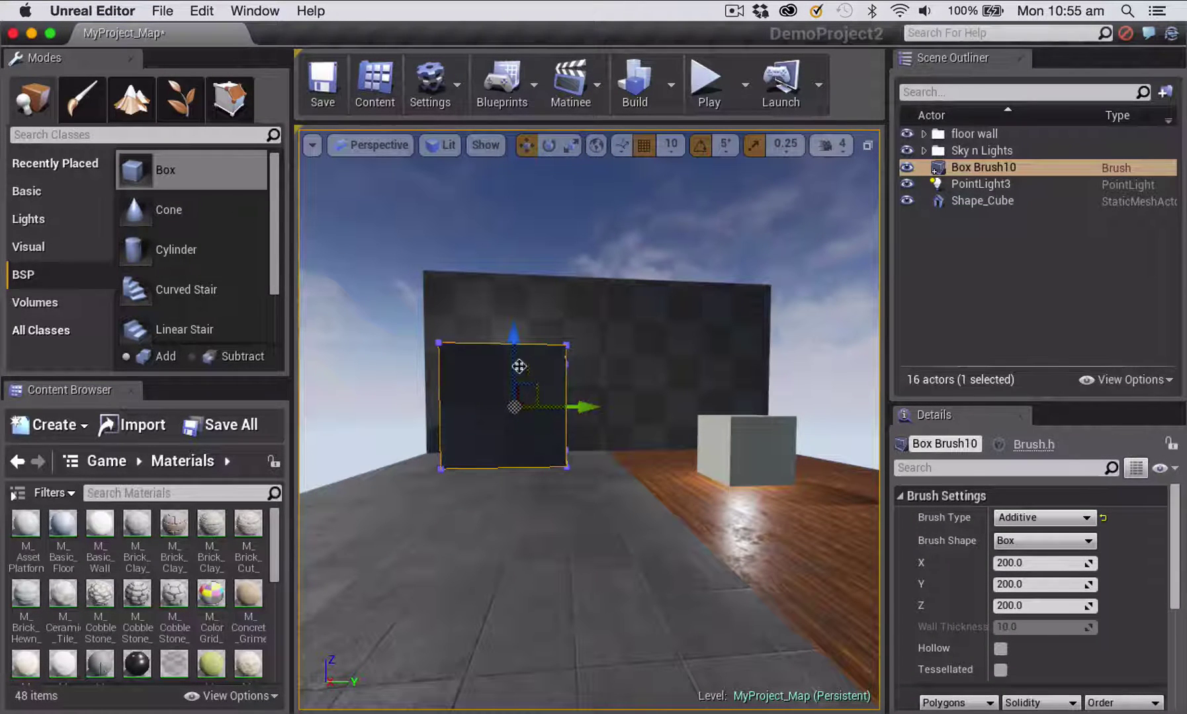
left_click(569, 145)
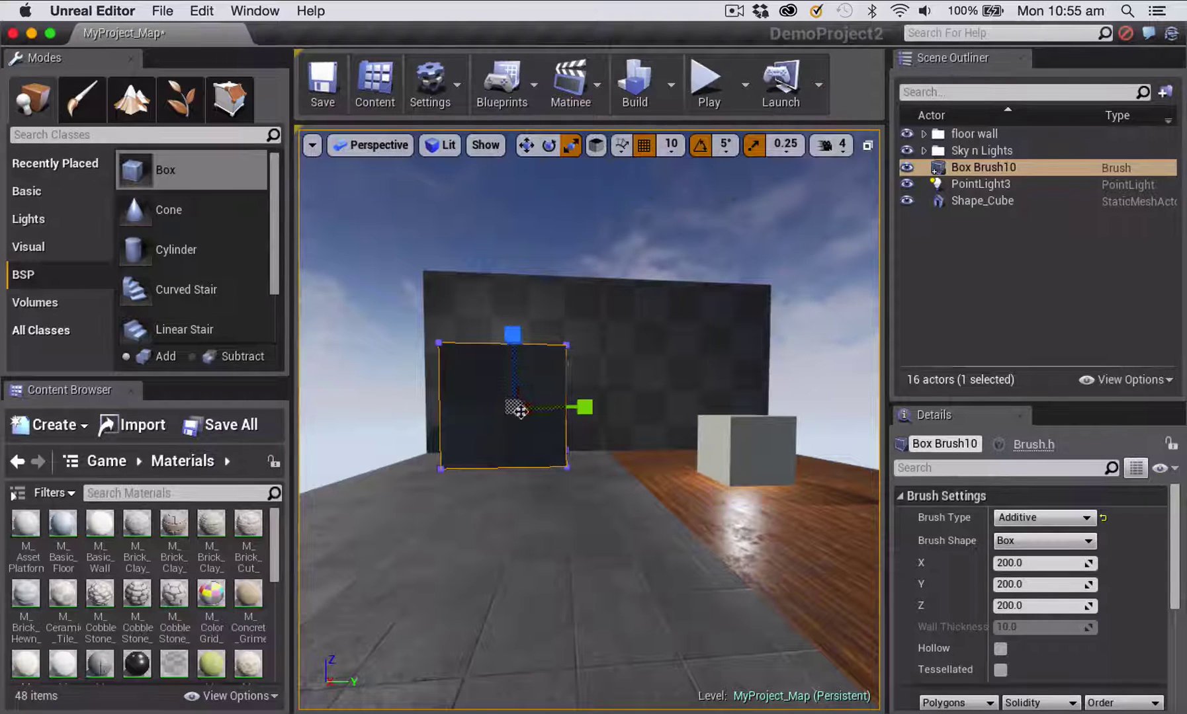
mouse_move(517, 410)
left_mouse_down()
mouse_move(537, 387)
mouse_move(621, 403)
mouse_move(595, 410)
left_mouse_up()
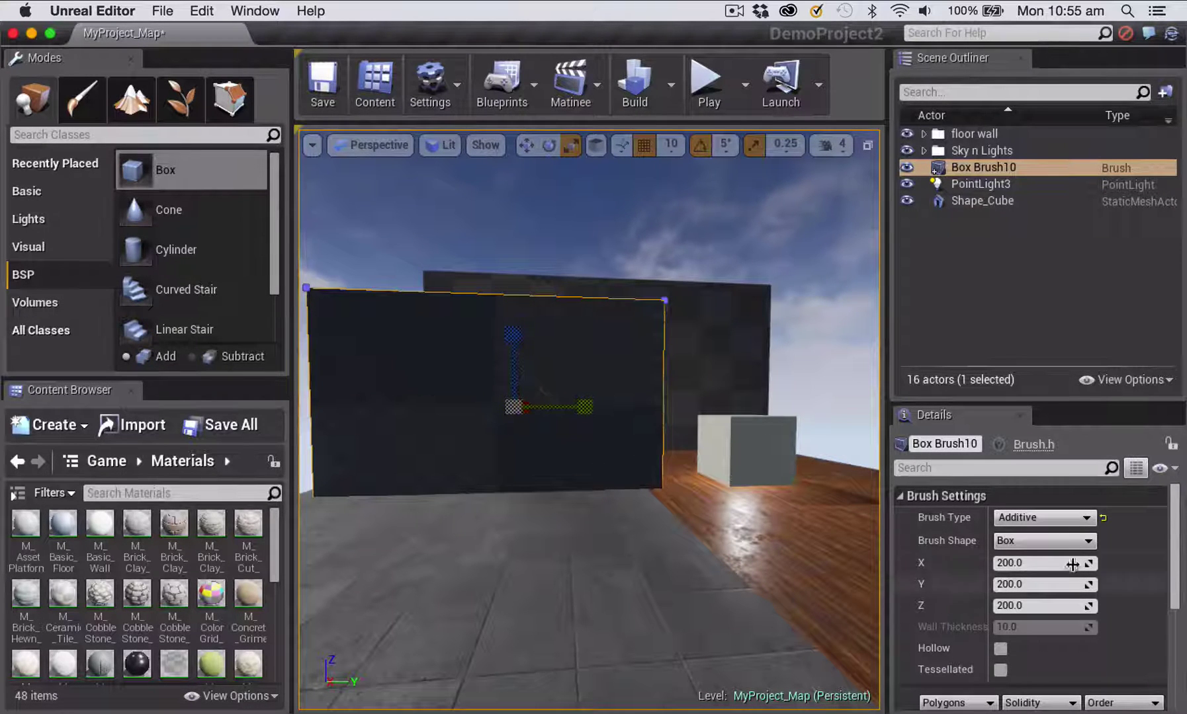
Set the new box brush's X size to 300 in Brush Settings.
left_click(1002, 564)
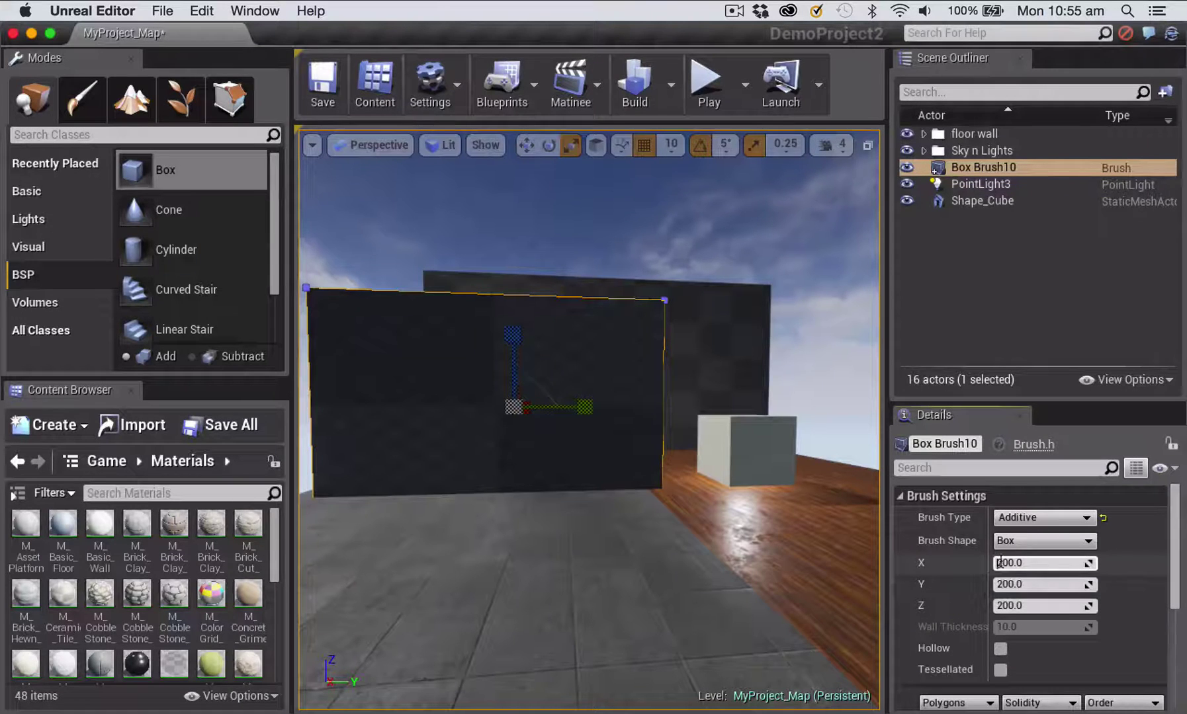
left_click_drag(1000, 563, 993, 570)
key("Return")
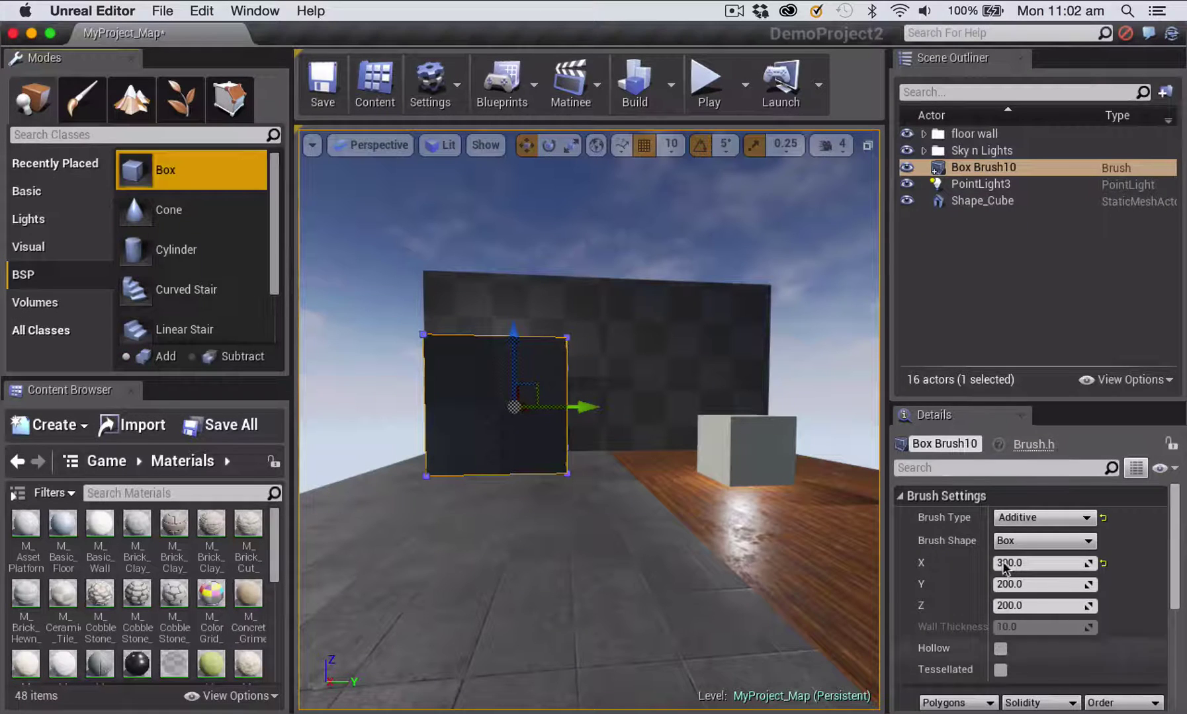
Keep the brush type Additive and add a Sphere brush beside the box.
left_click(1085, 519)
left_click(1055, 518)
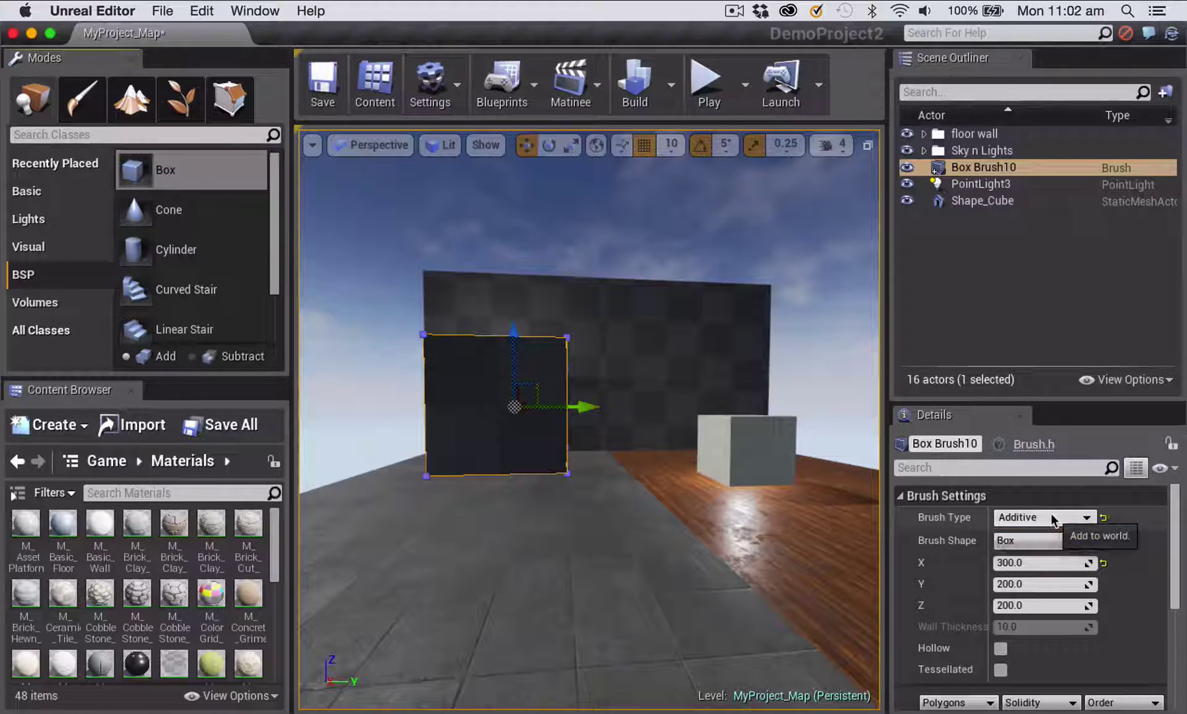
left_click_drag(271, 262, 272, 316)
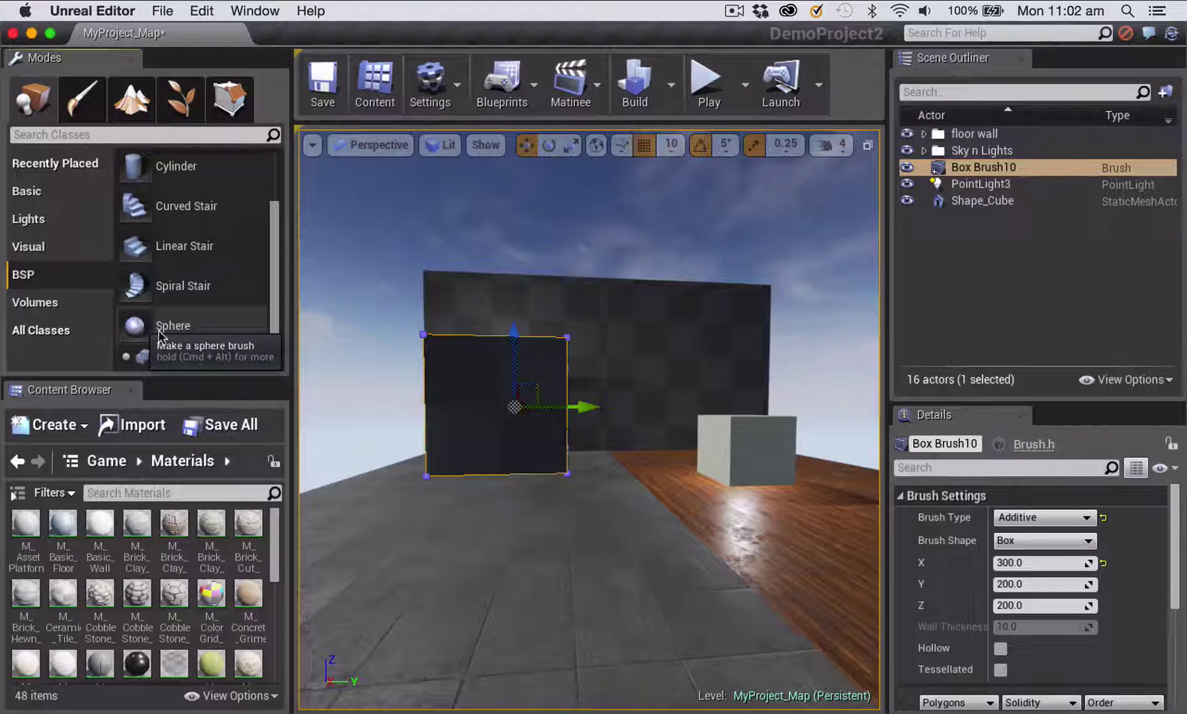
left_click_drag(169, 325, 656, 494)
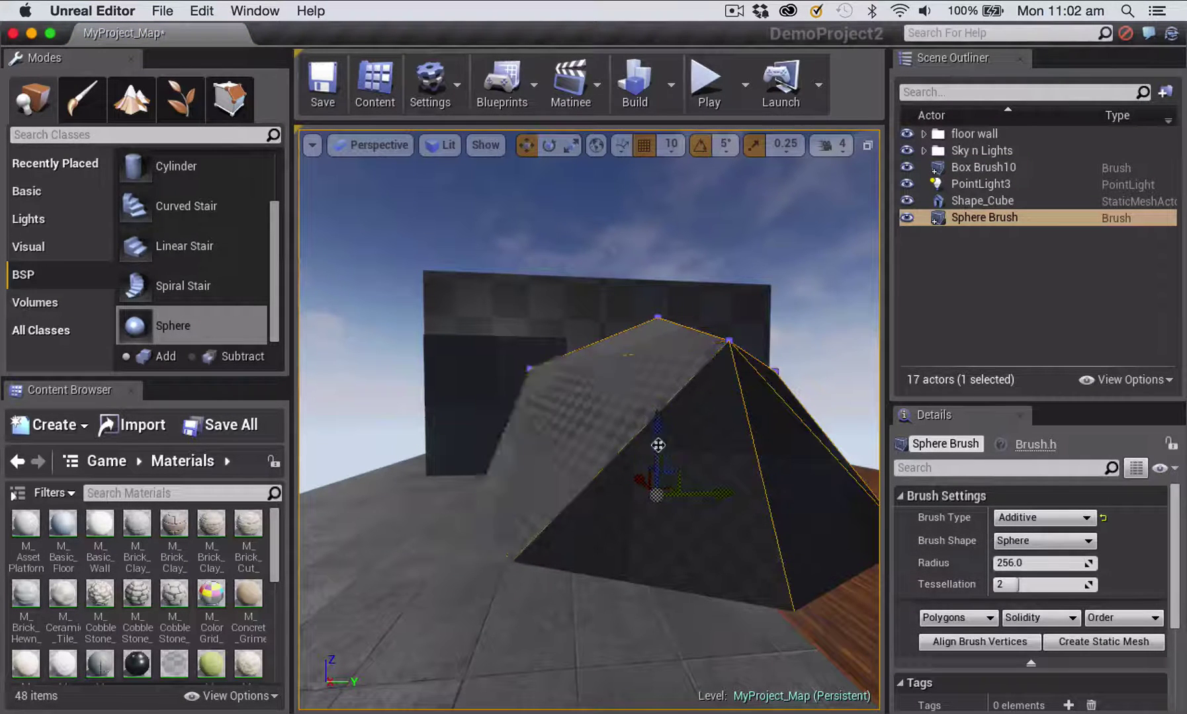
Set the sphere's tessellation to 4 and shrink it with the Scale tool.
left_click(1002, 585)
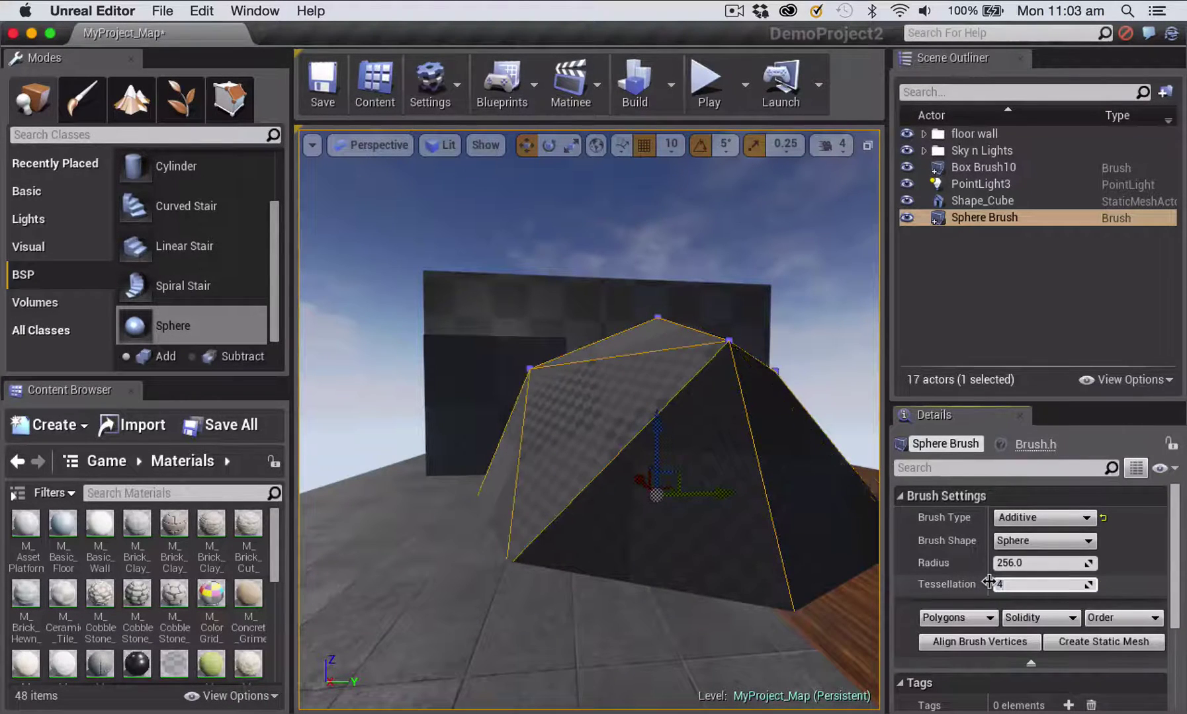
key("Return")
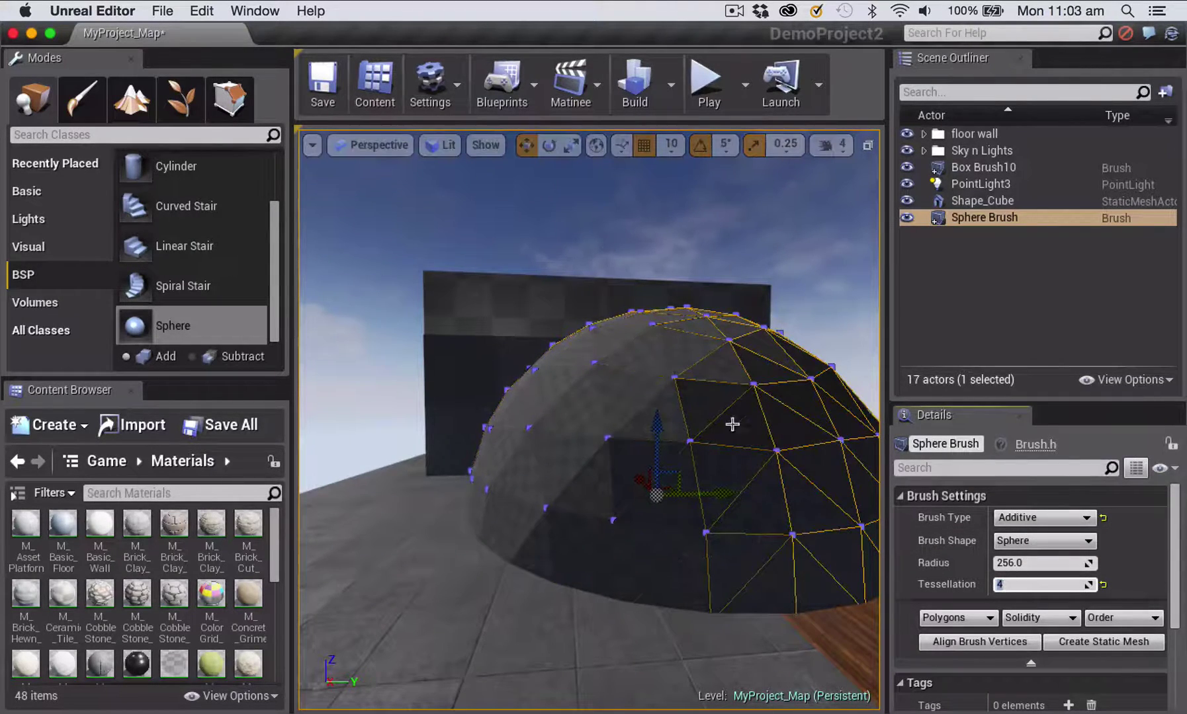
left_click(571, 146)
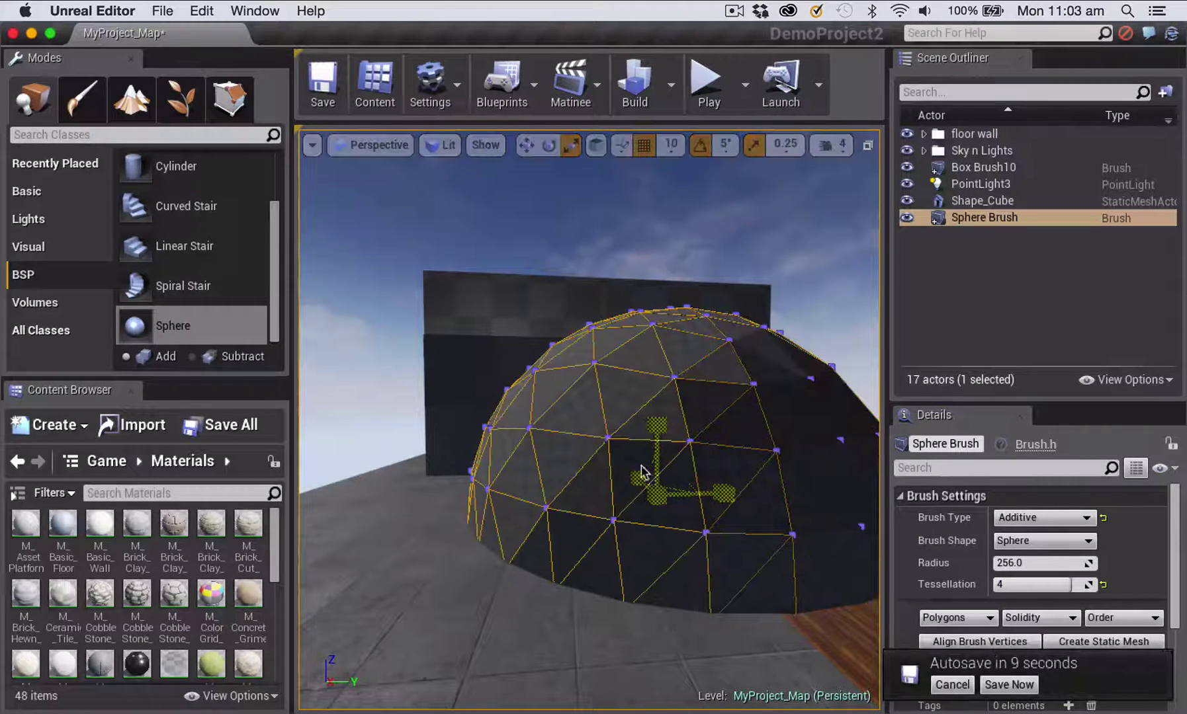
mouse_move(657, 469)
left_mouse_down()
mouse_move(645, 483)
mouse_move(639, 473)
left_mouse_up()
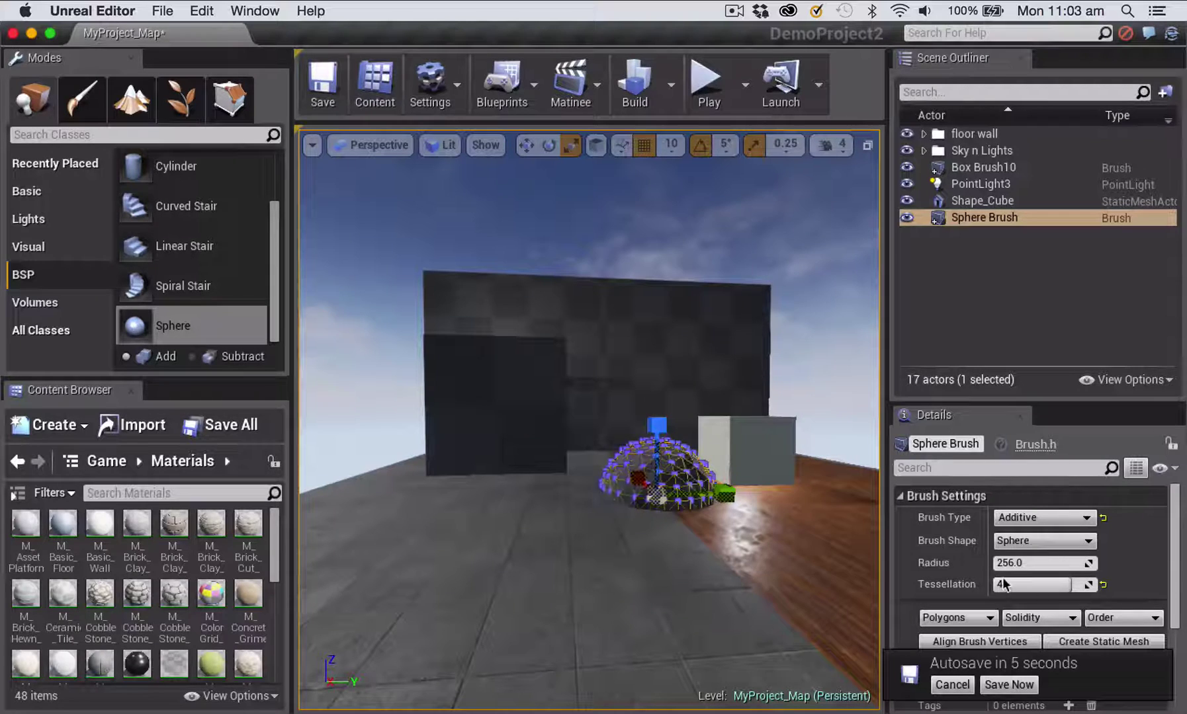
Make the sphere brush Subtractive and slide it sideways into the block's corner.
left_click(1031, 520)
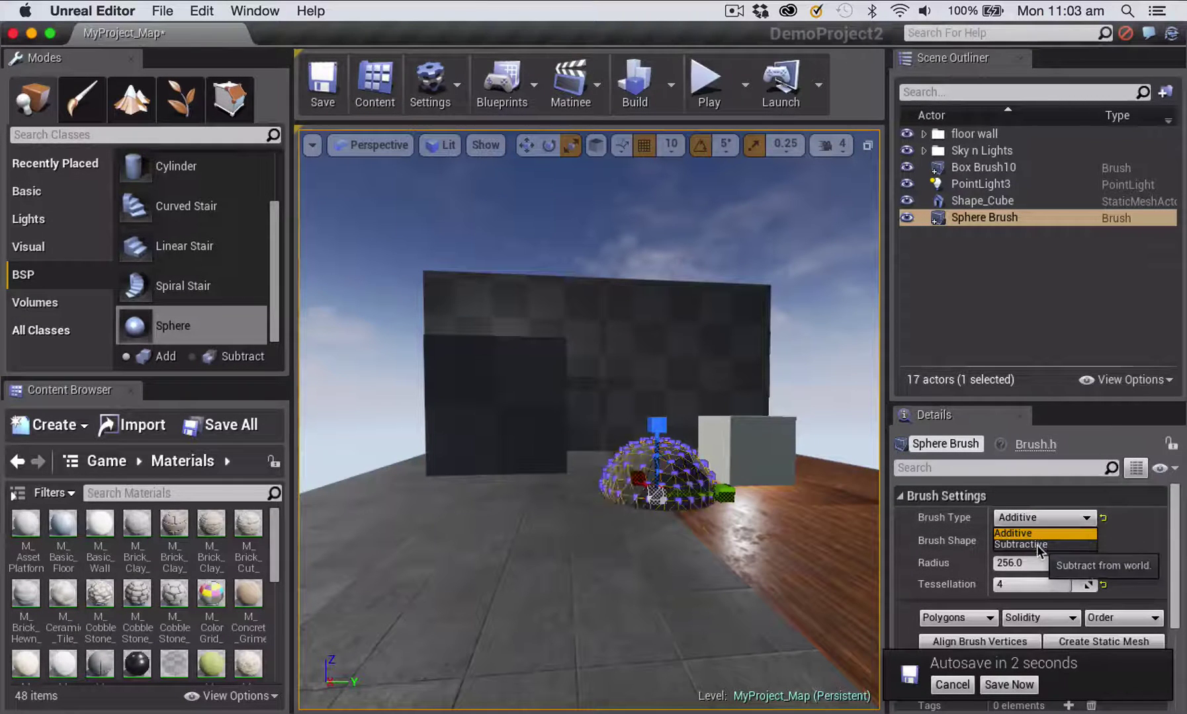
left_click(1036, 545)
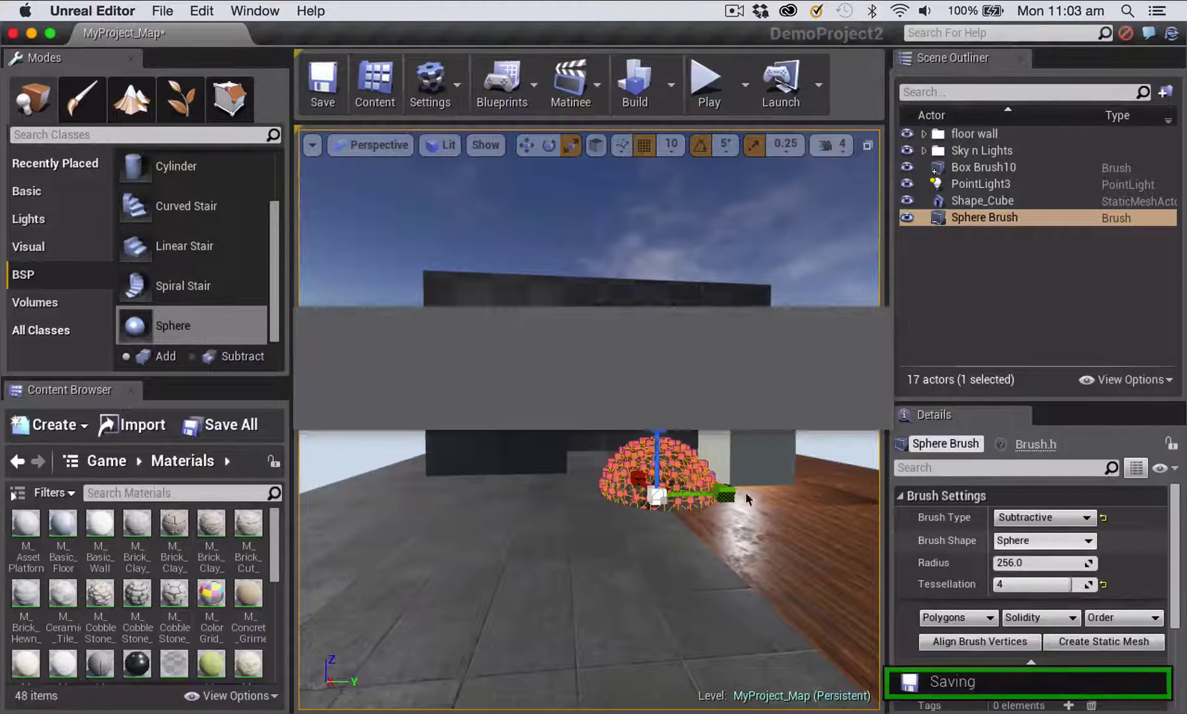
key("w")
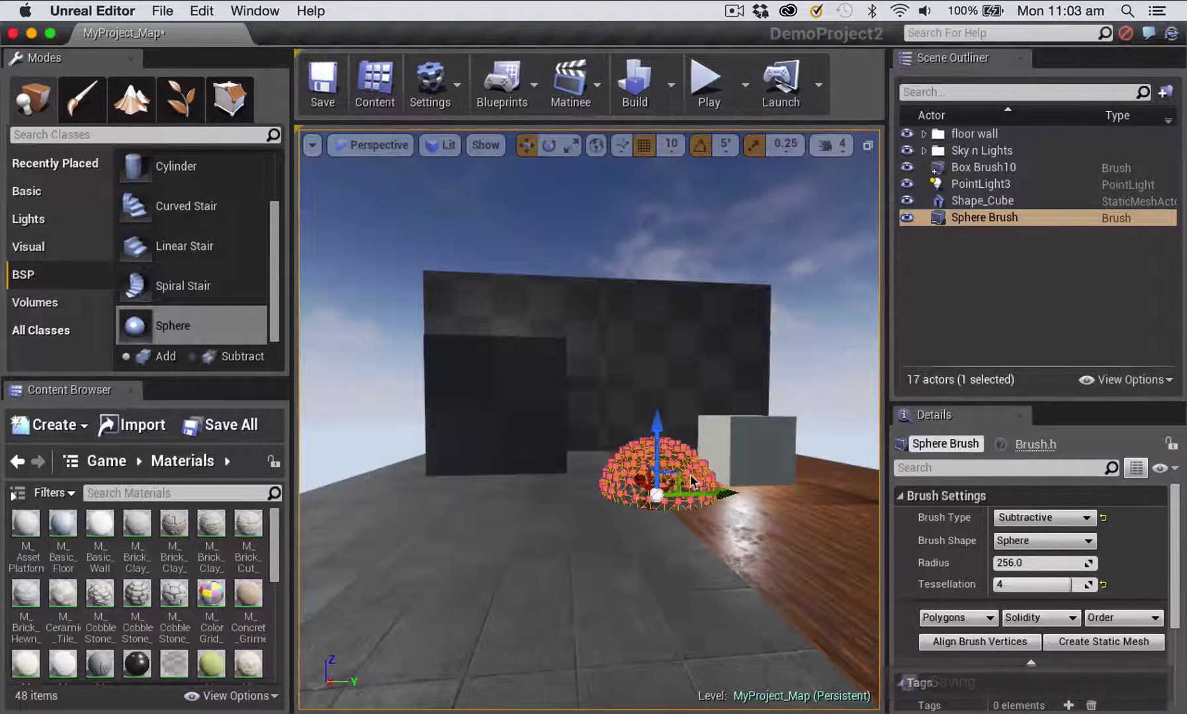
key("f")
left_click_drag(674, 418, 717, 423)
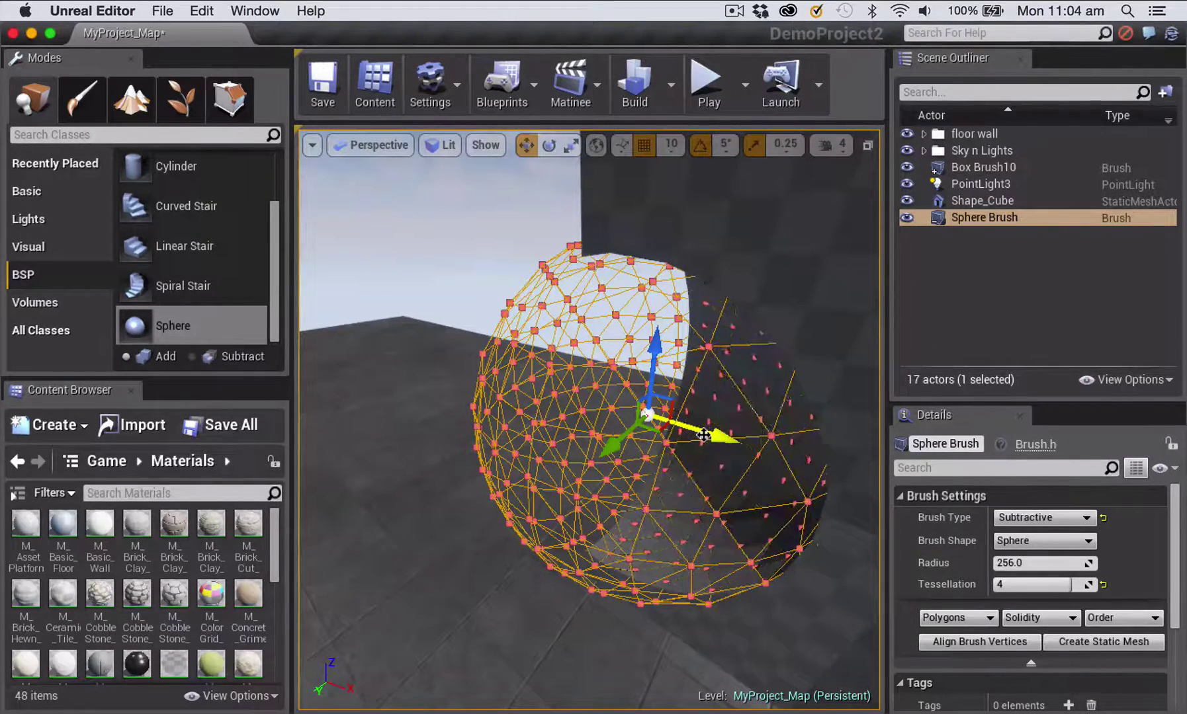
scroll(707, 396, "down", 5)
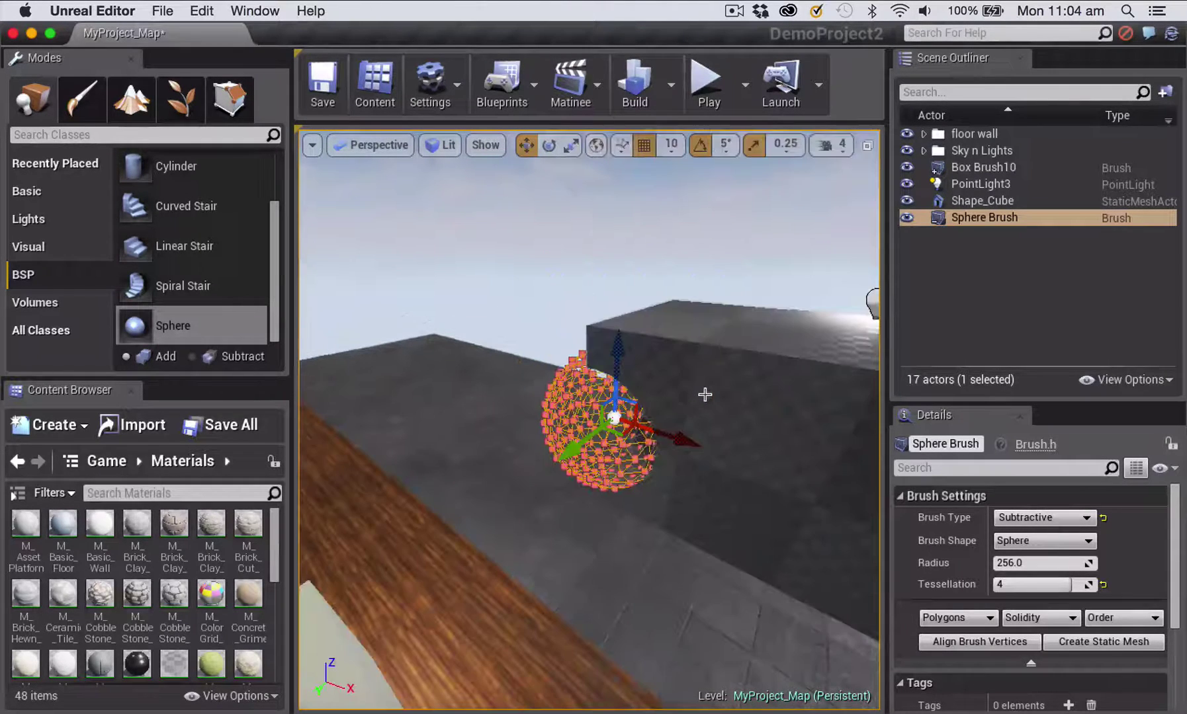
key("Escape")
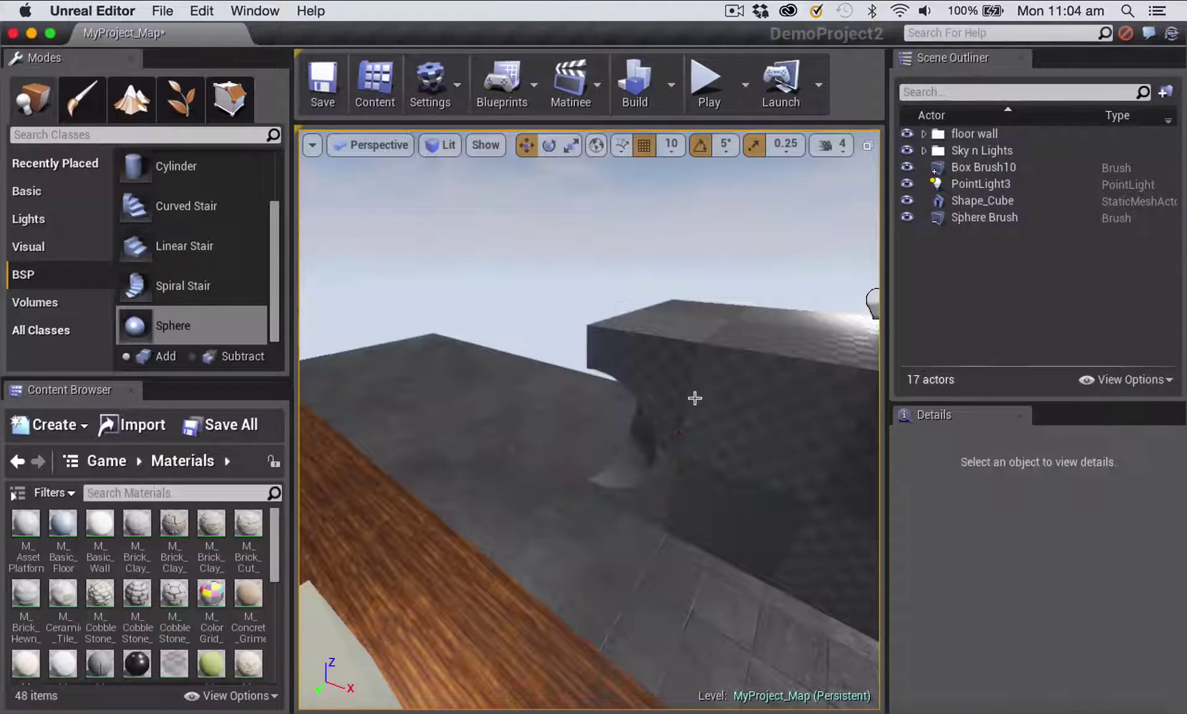
scroll(651, 415, "up", 3)
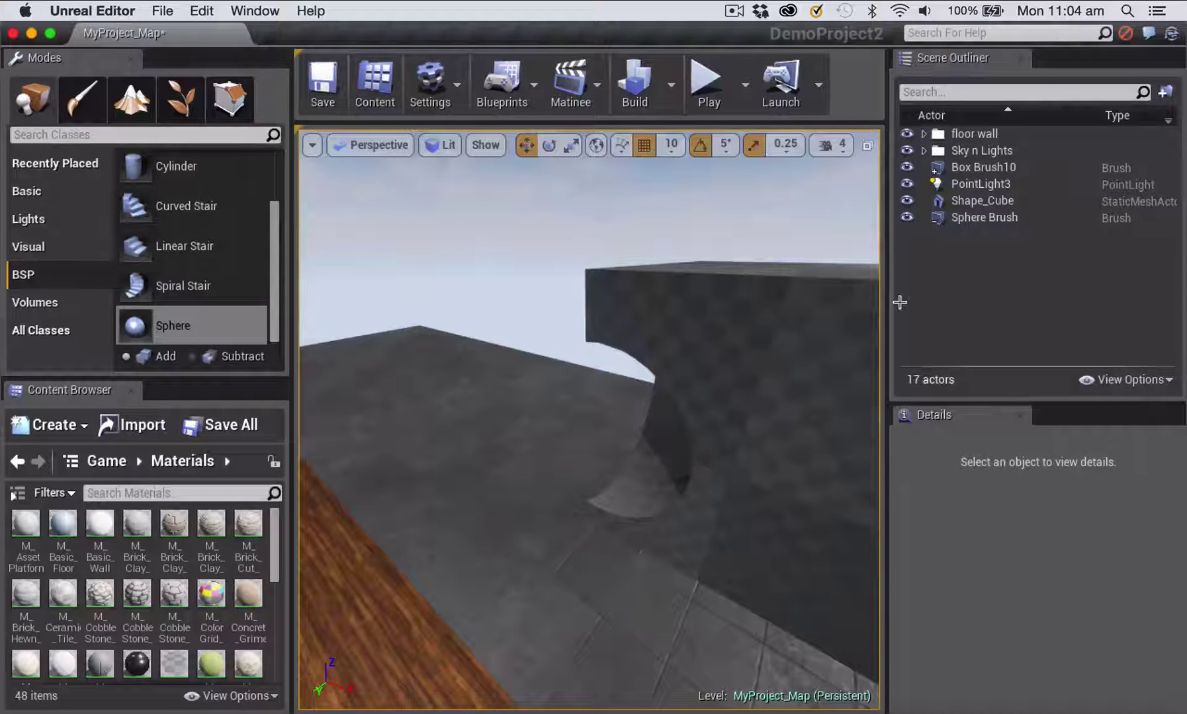
Lower the subtractive sphere into the floor so it cuts a round hole, then deselect it.
left_click(960, 218)
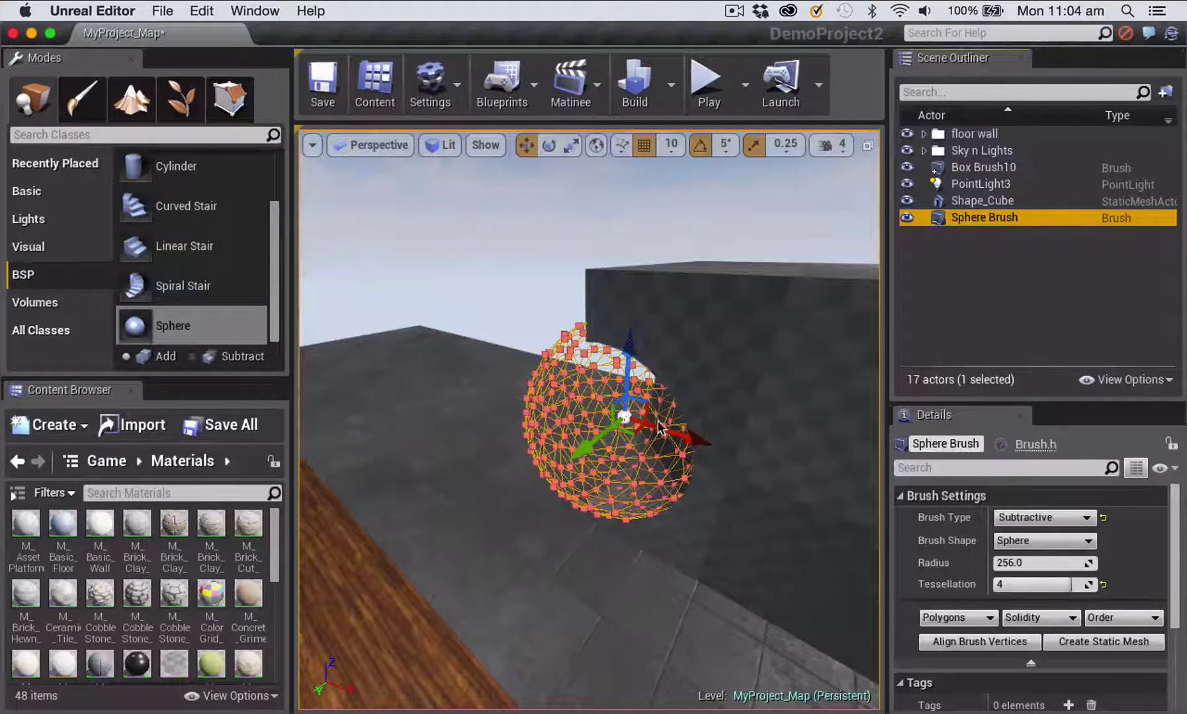
middle_click_drag(688, 456, 768, 467)
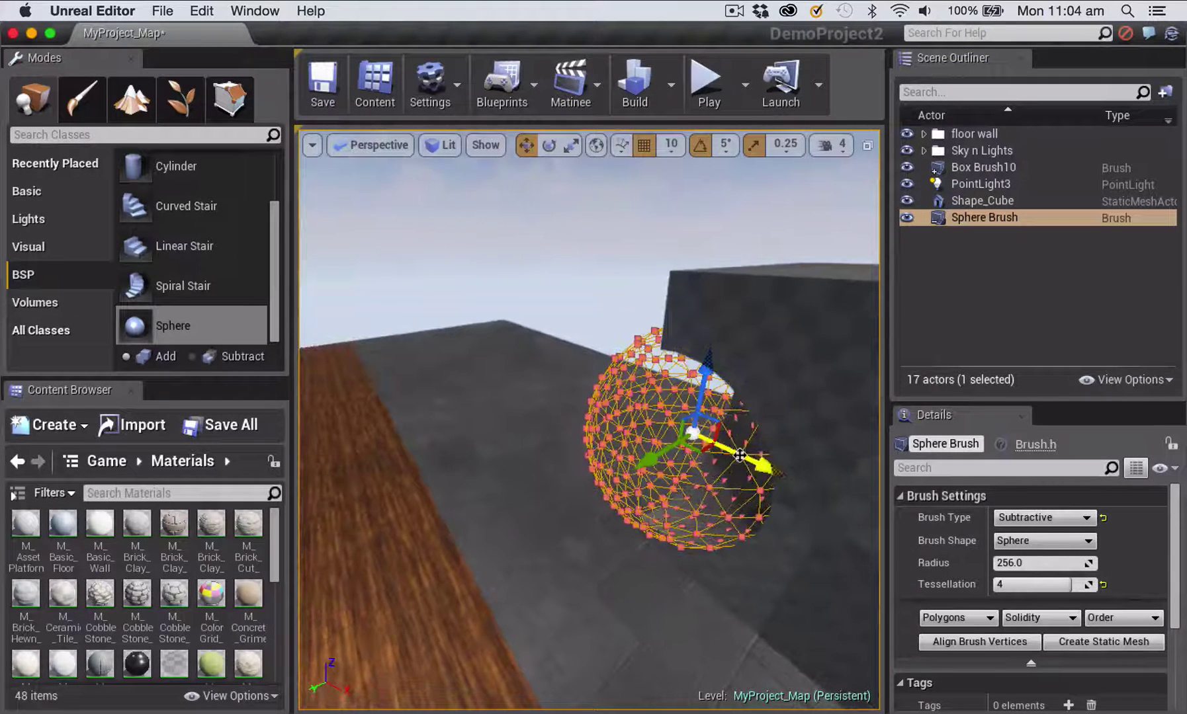
mouse_move(764, 467)
left_mouse_down()
mouse_move(694, 453)
mouse_move(632, 415)
left_mouse_up()
left_click_drag(563, 306, 568, 457)
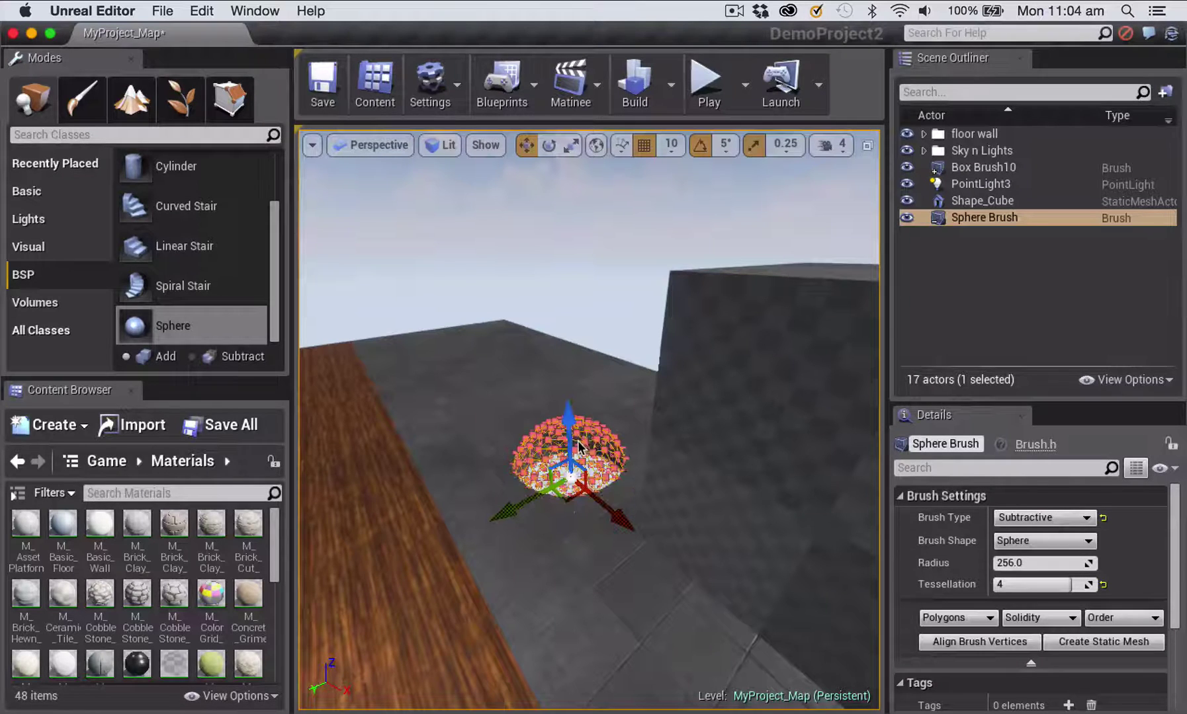
left_click(631, 454)
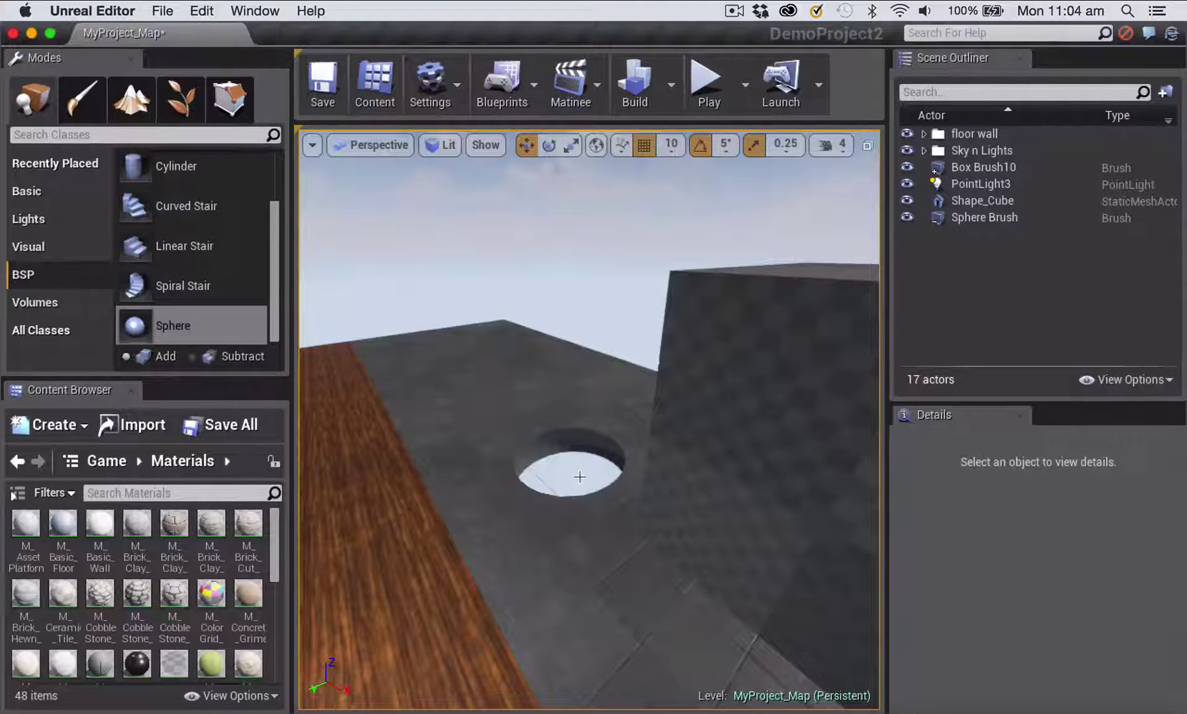
scroll(580, 477, "up", 3)
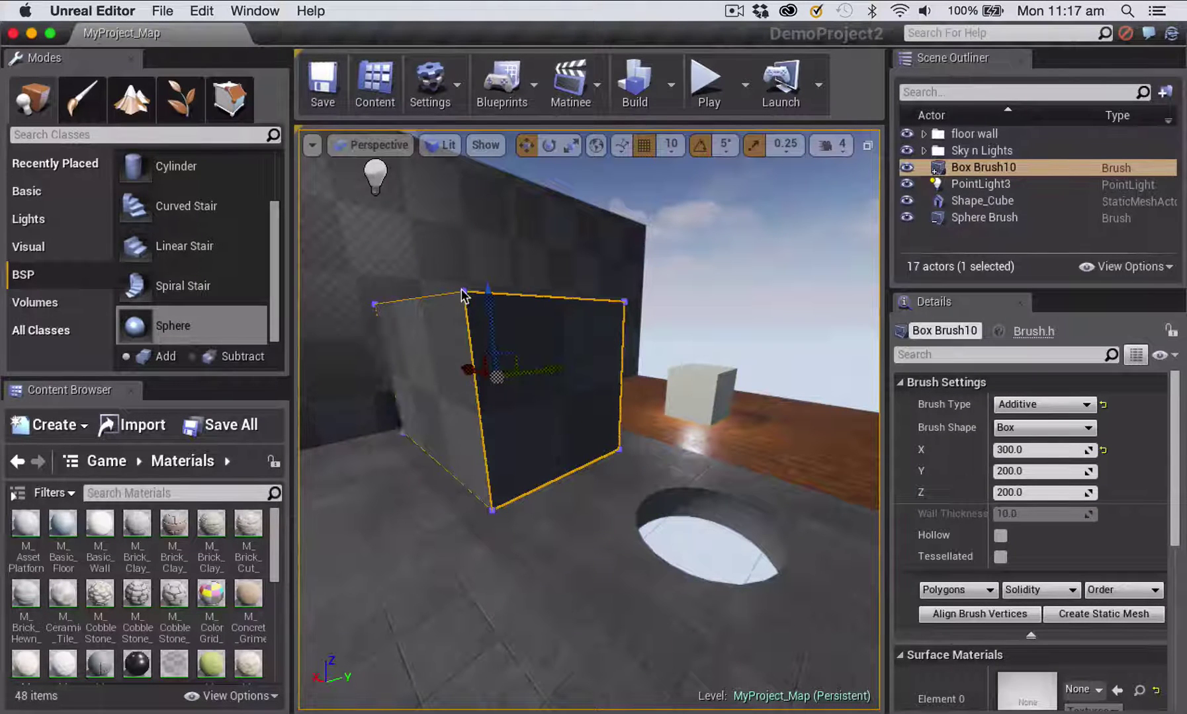
In Geometry Editing mode, drag the box's top and top-right vertices down to slope its top.
left_click(227, 100)
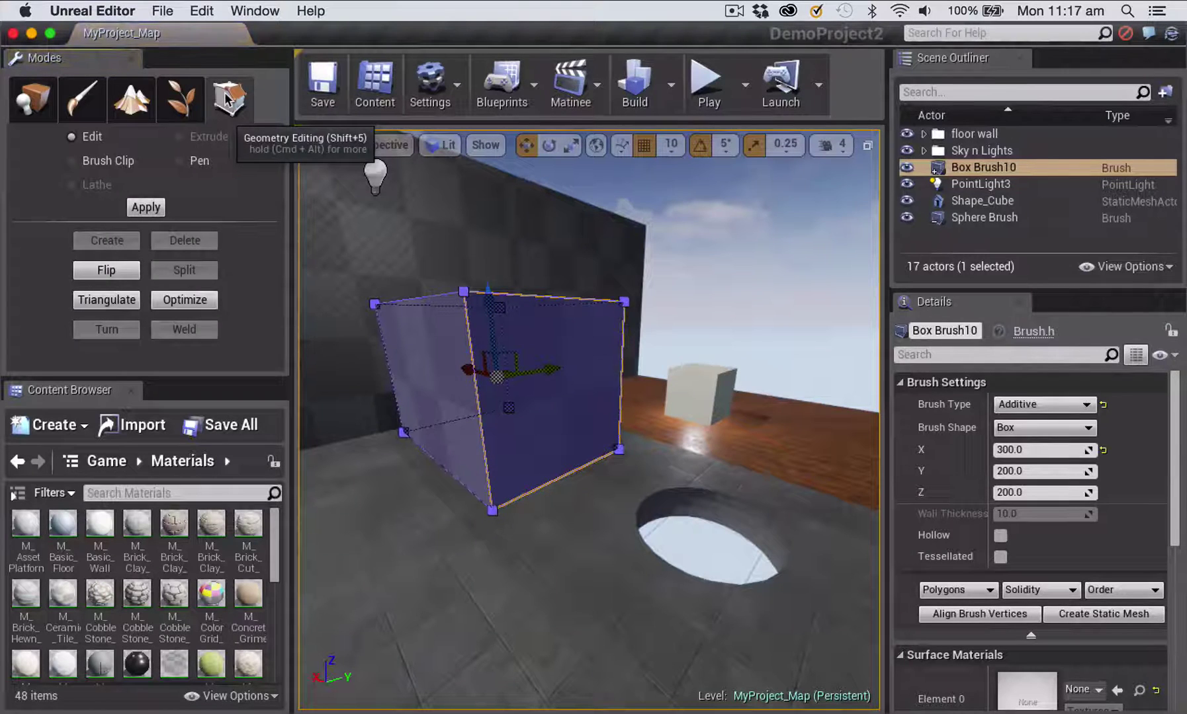
left_click(462, 289)
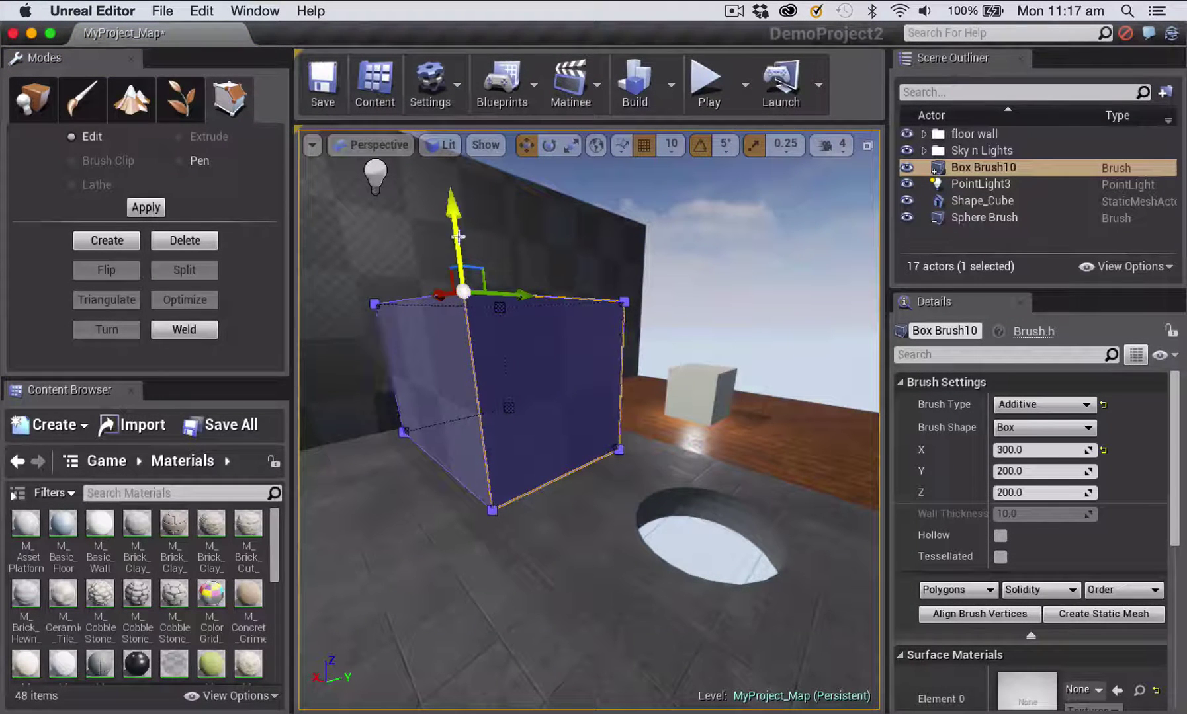
left_click_drag(456, 235, 458, 333)
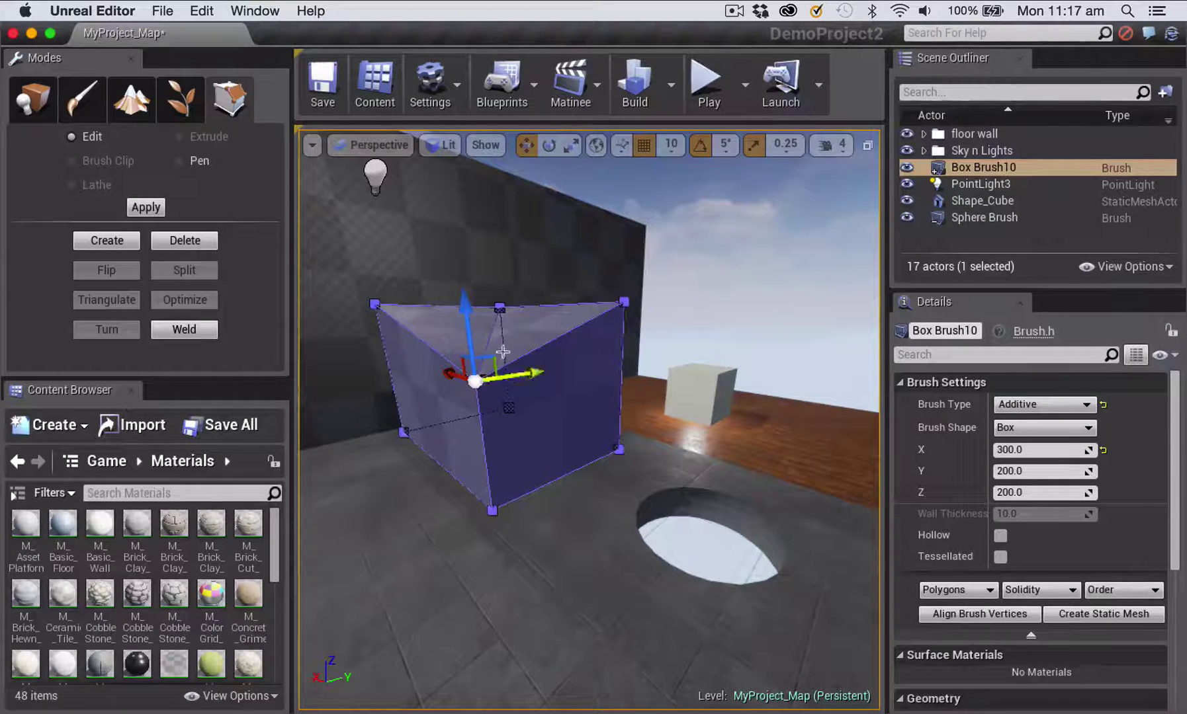
left_click(624, 302)
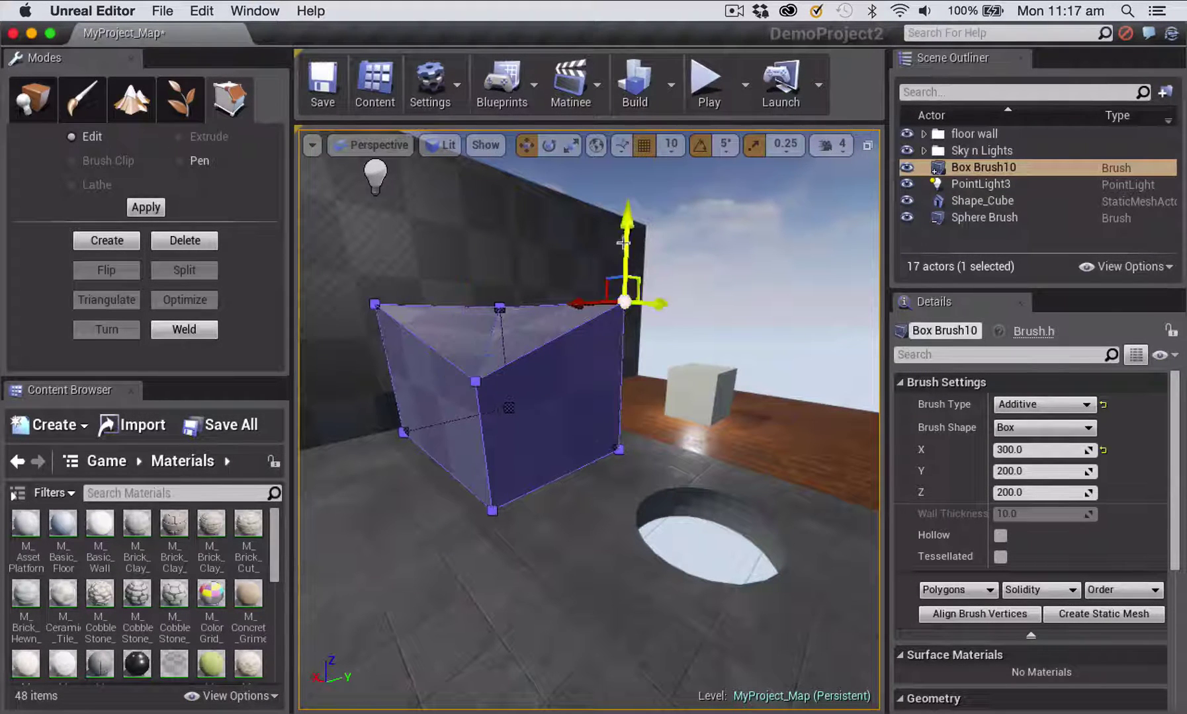
left_click_drag(627, 240, 627, 356)
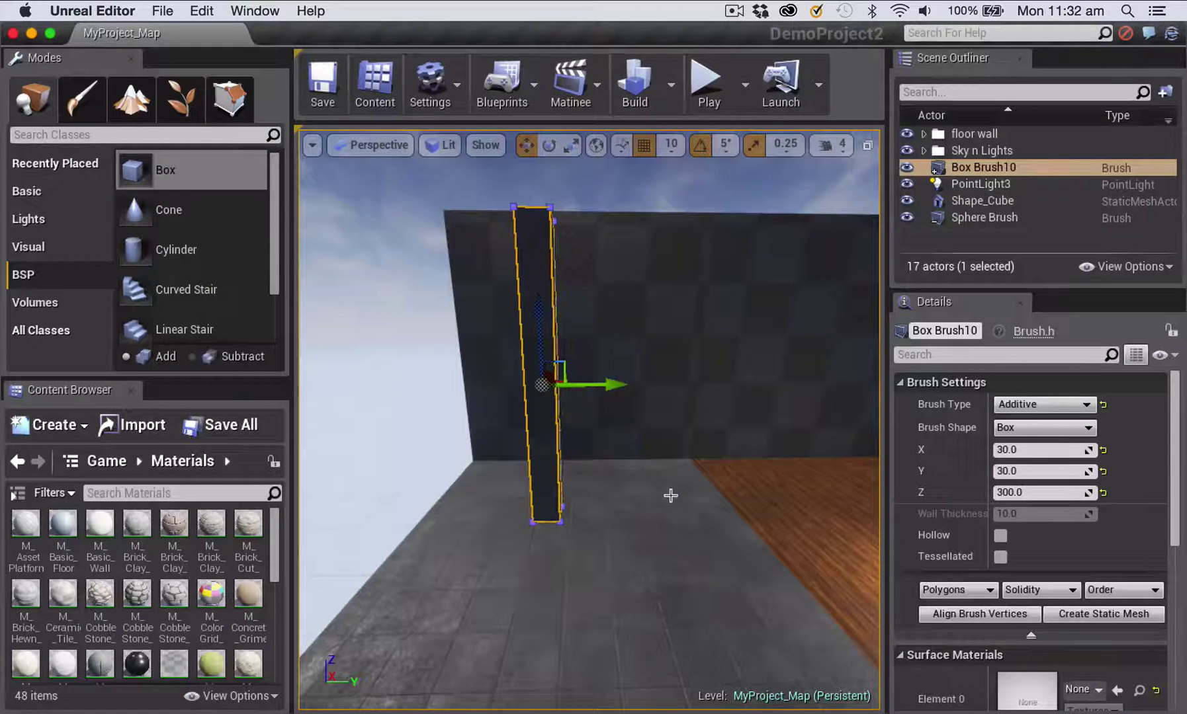
Move the column's pivot down to the corner of its base.
right_click_drag(673, 495, 641, 494)
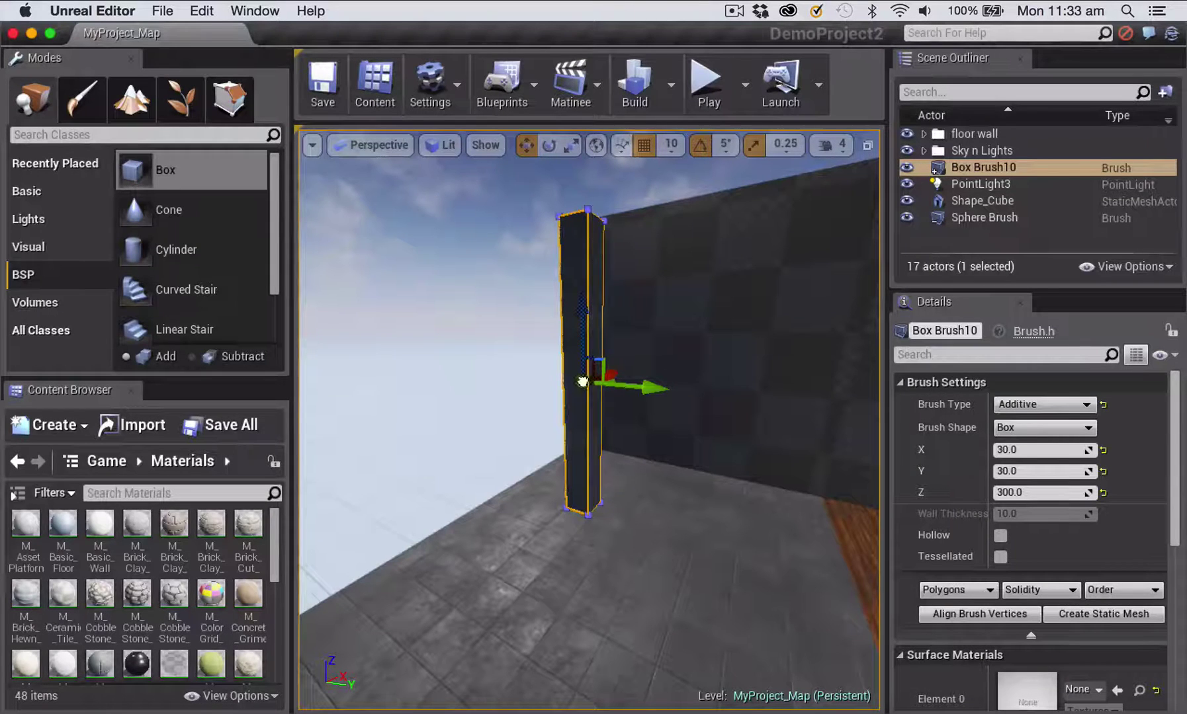
left_click(582, 381)
middle_click_drag(570, 390, 570, 427)
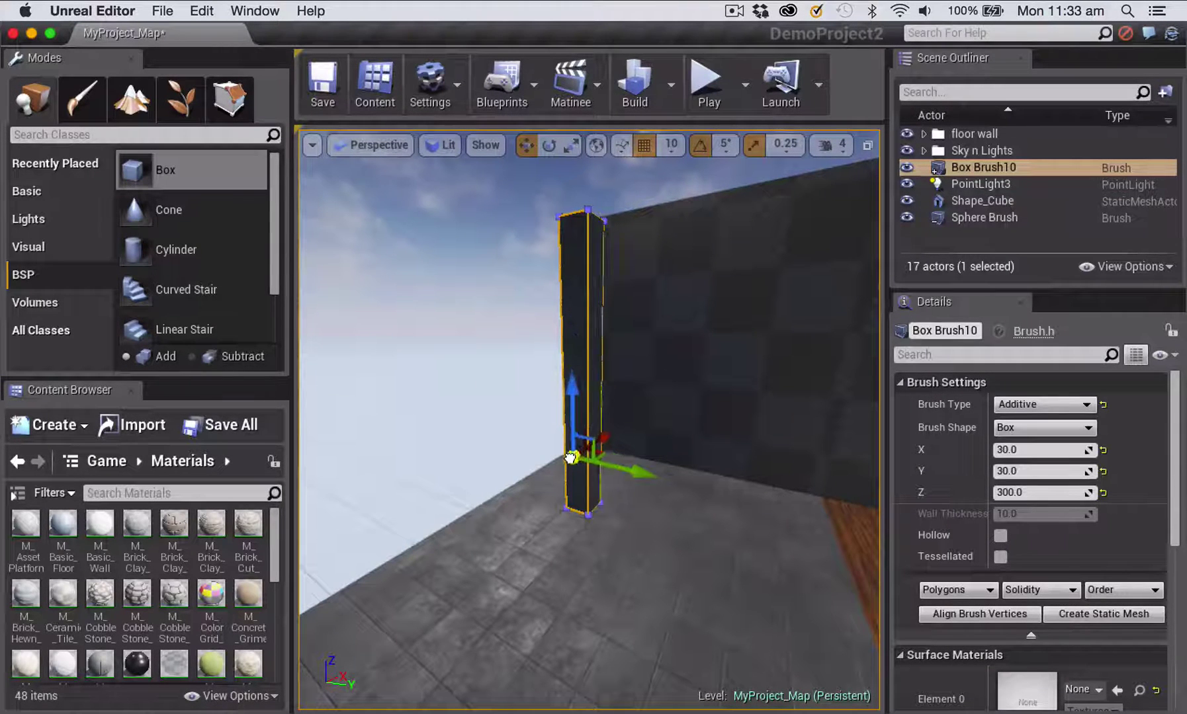
mouse_move(573, 469)
middle_mouse_down()
mouse_move(581, 444)
mouse_move(592, 493)
middle_mouse_up()
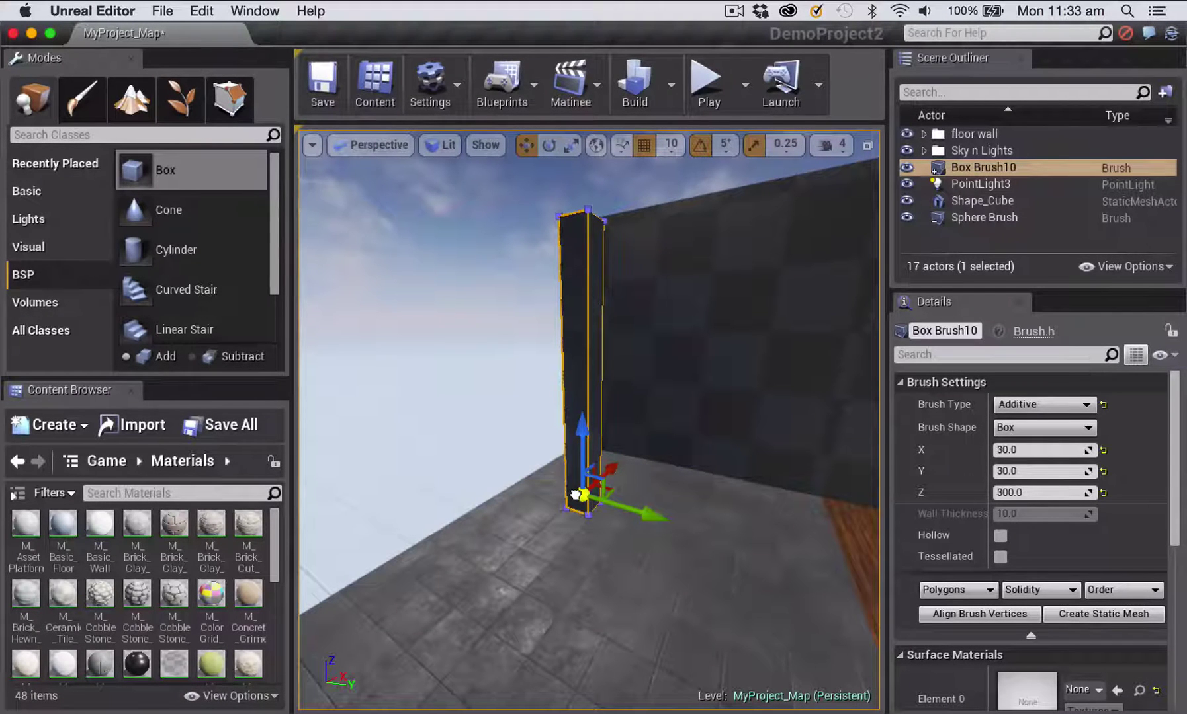
middle_click_drag(572, 495, 582, 495)
Rotate the column about 35° around its base pivot.
key("e")
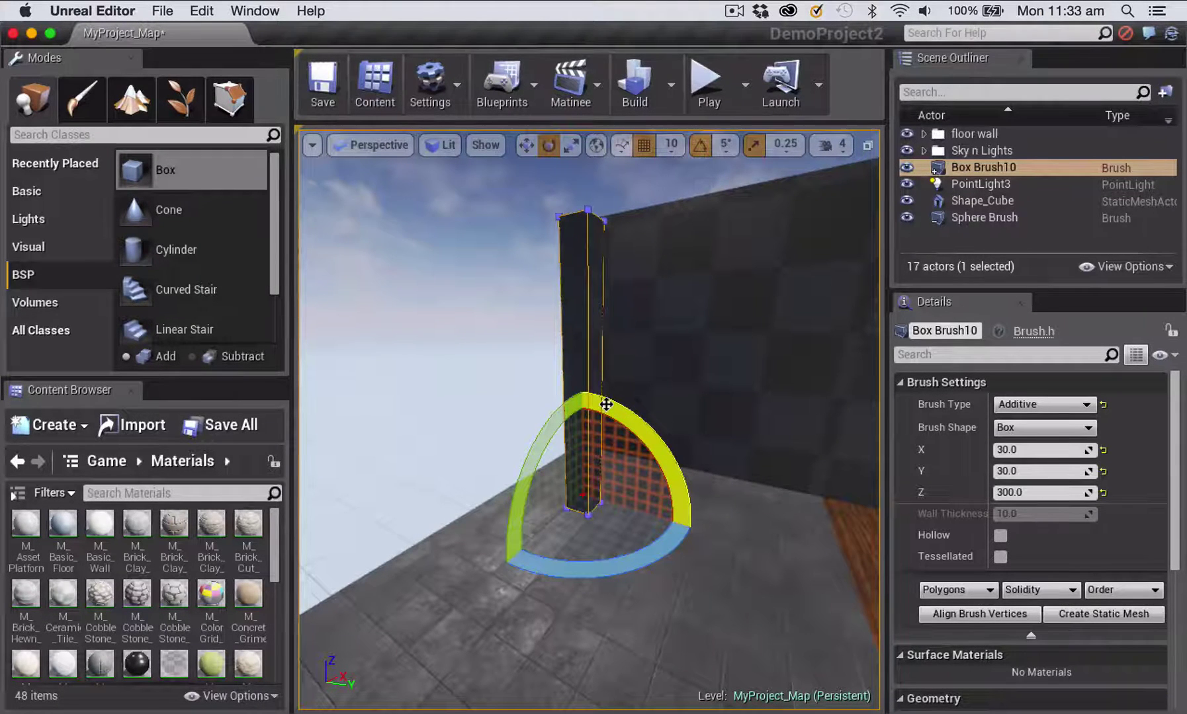
mouse_move(606, 402)
left_mouse_down()
mouse_move(672, 400)
mouse_move(526, 402)
mouse_move(672, 400)
mouse_move(646, 400)
left_mouse_up()
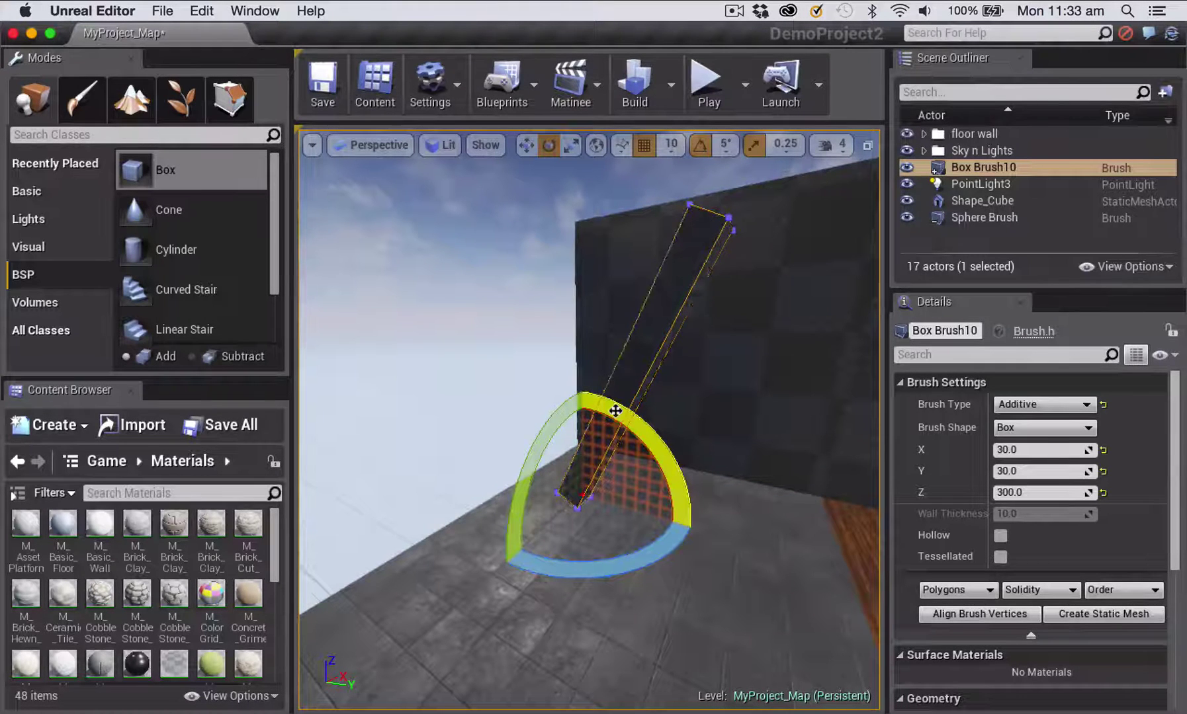
key("r")
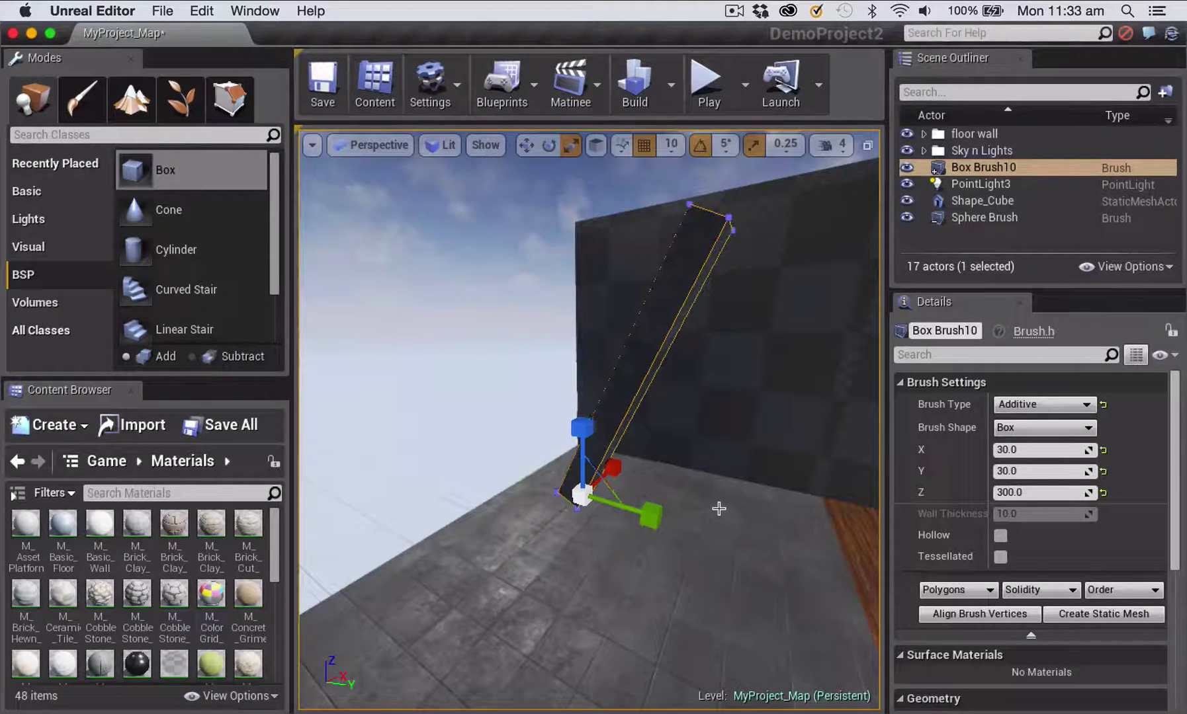
Reselect the tilted column and switch to the four-pane Side, Front, Perspective and Top layout.
left_click(734, 529)
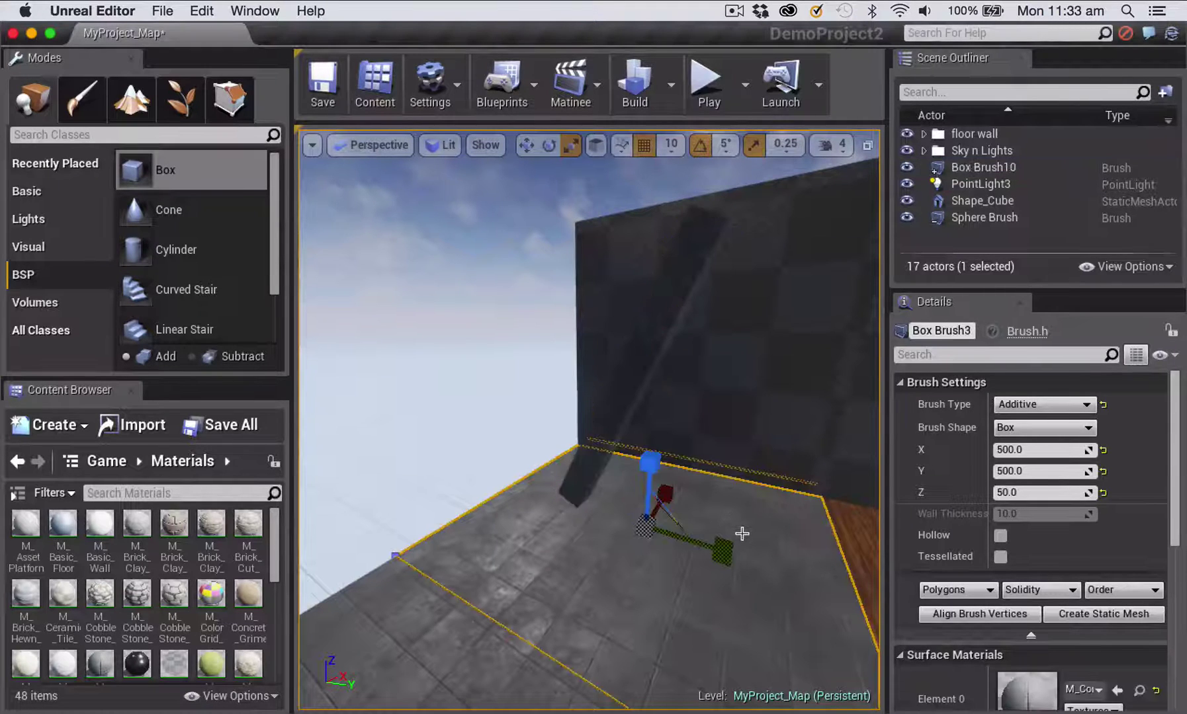
left_click(627, 390)
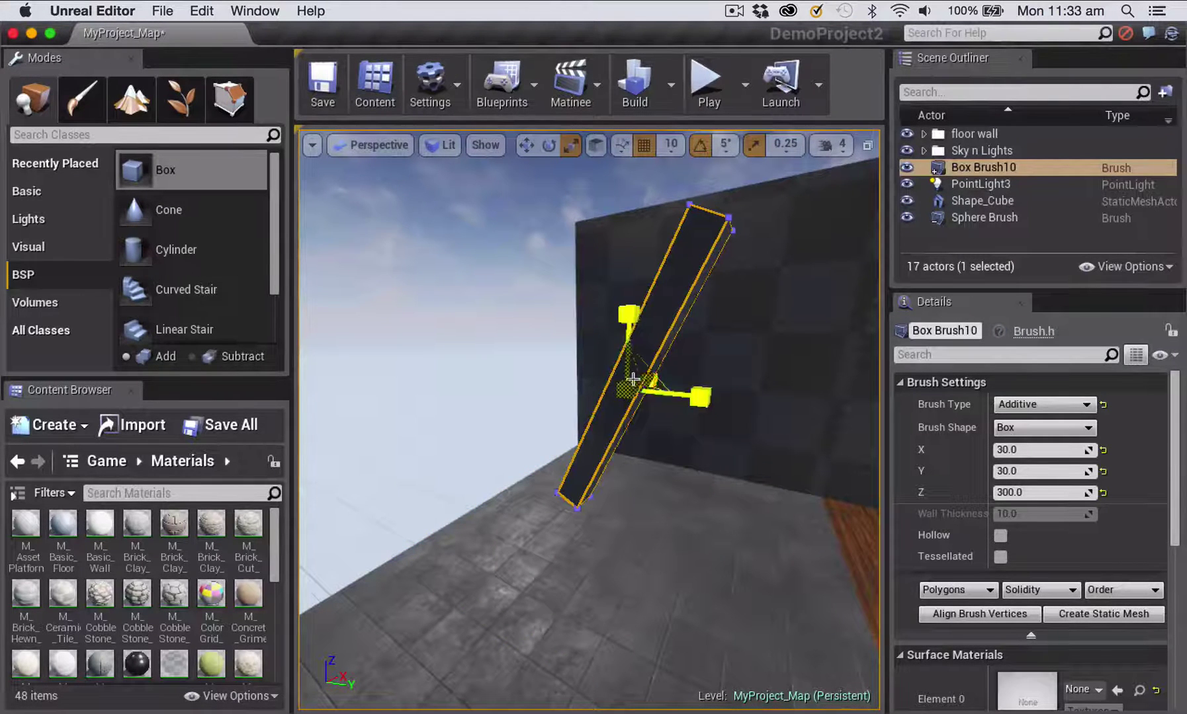
key("w")
key("e")
key("r")
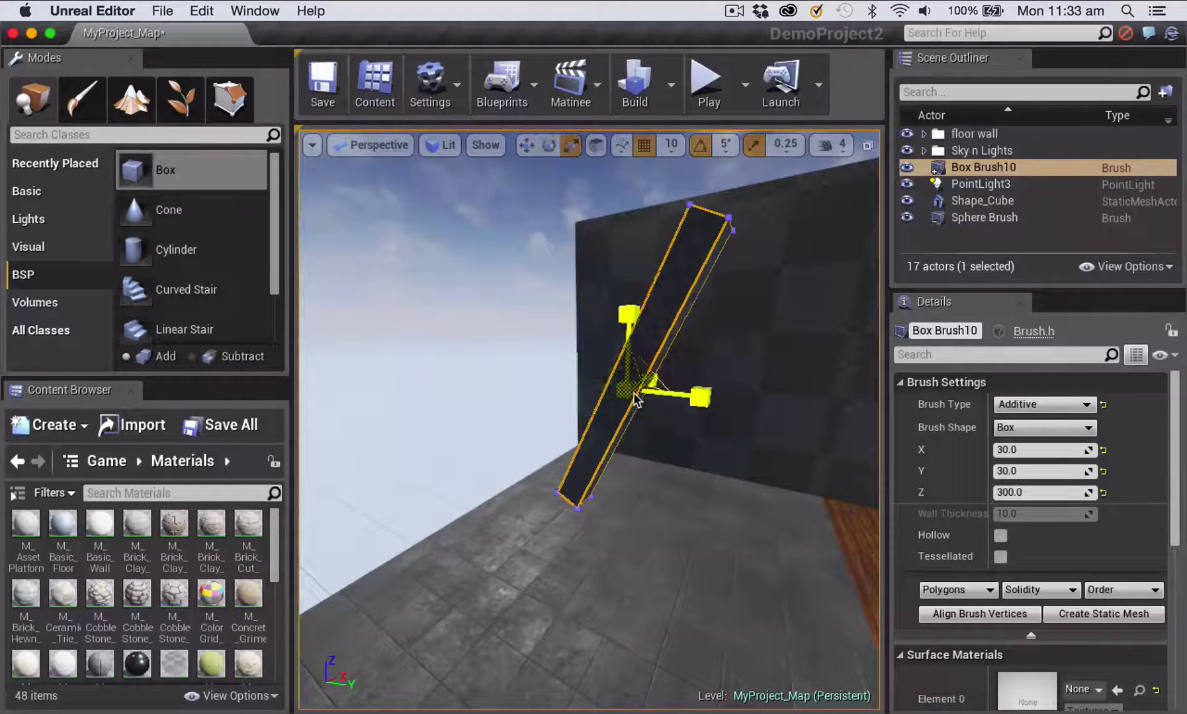
key("w")
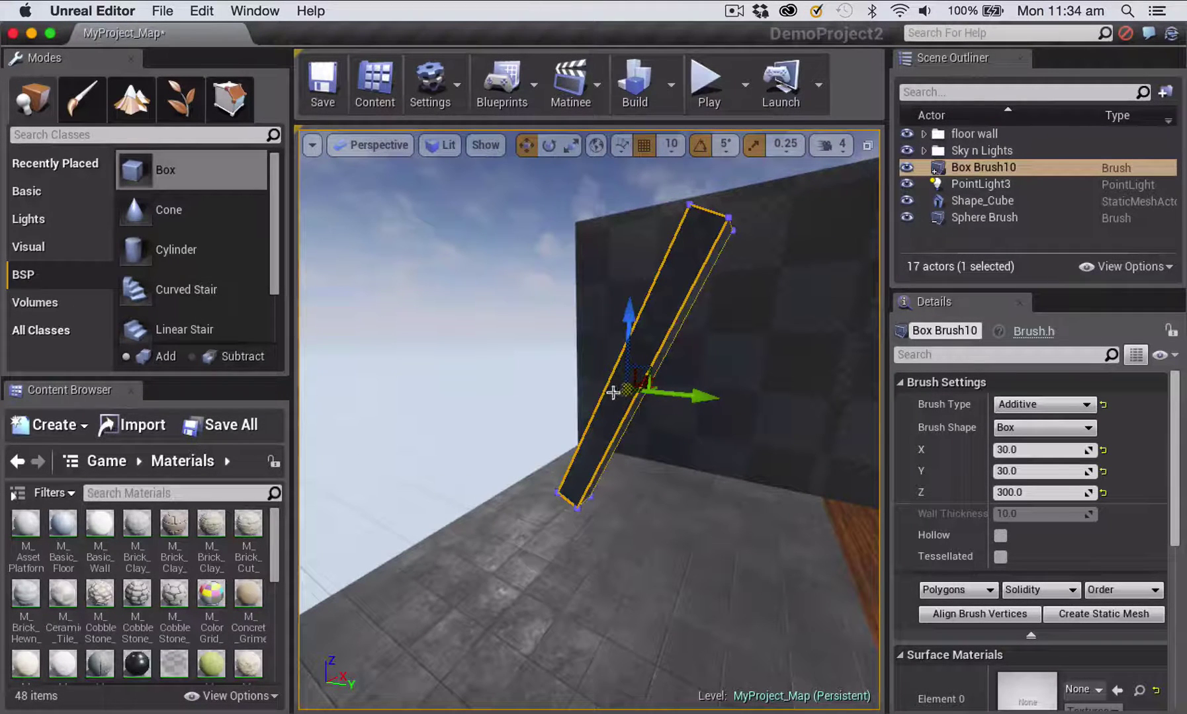
left_click(867, 144)
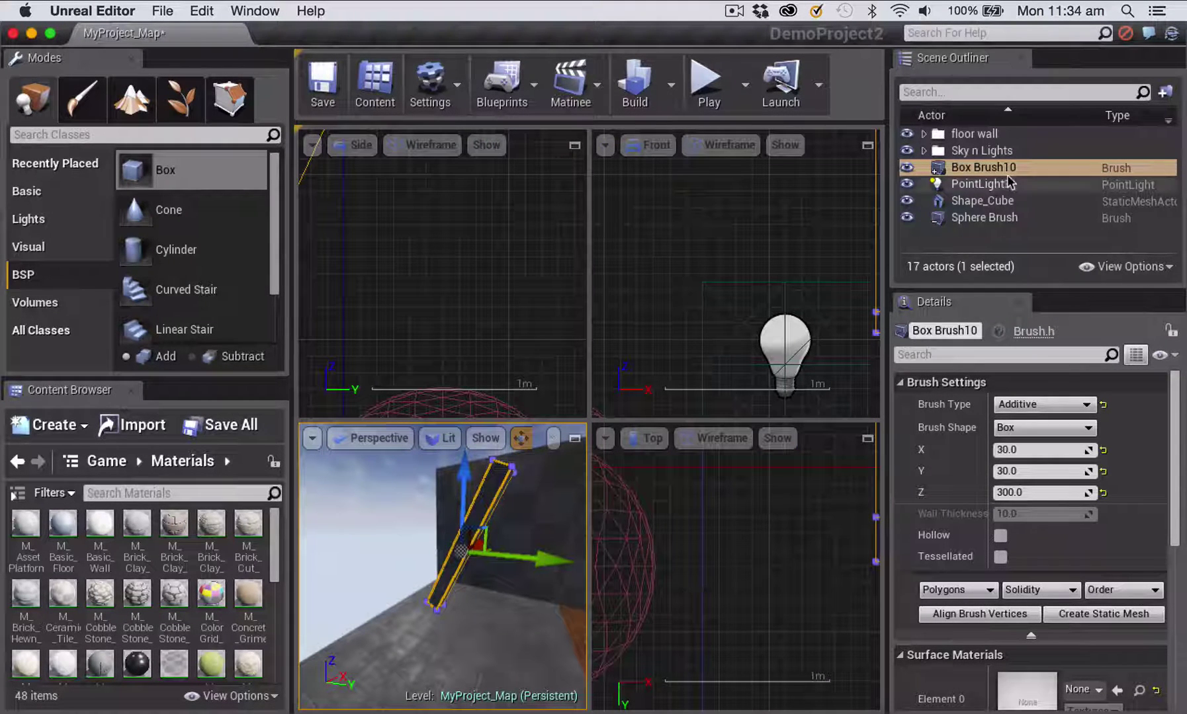
Frame Box Brush10 in all views and drag its pivot down to the column's base.
double_click(943, 173)
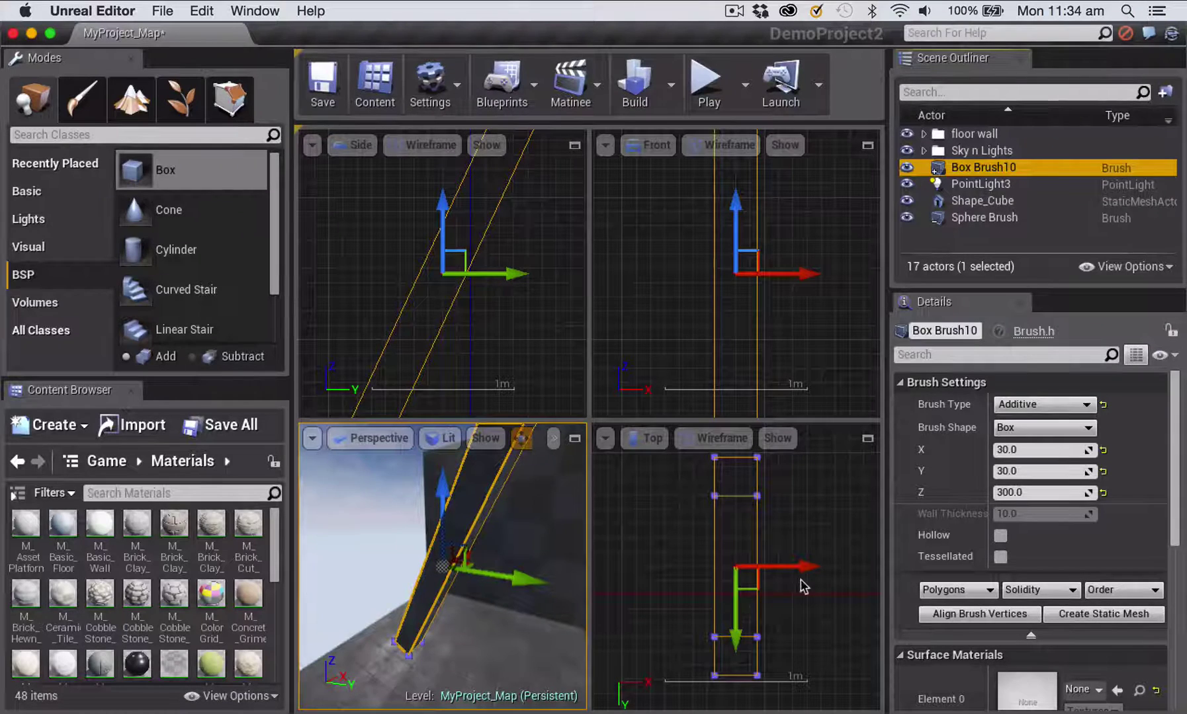
scroll(799, 304, "down", 3)
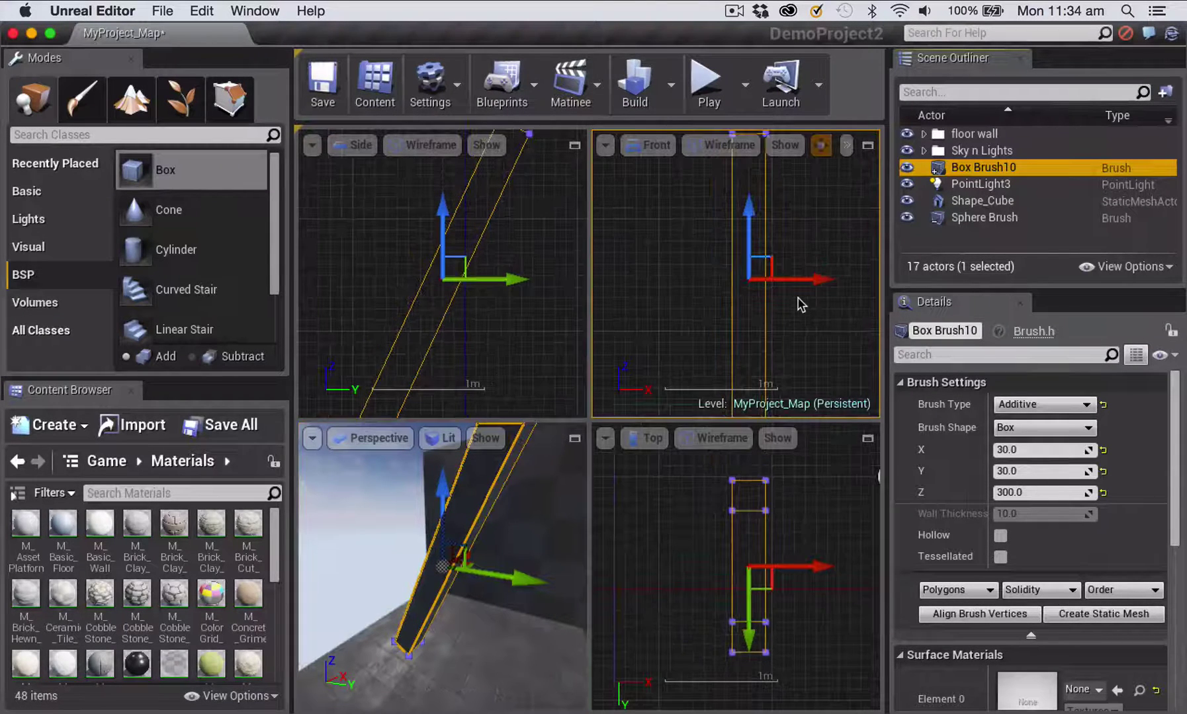
scroll(799, 305, "down", 2)
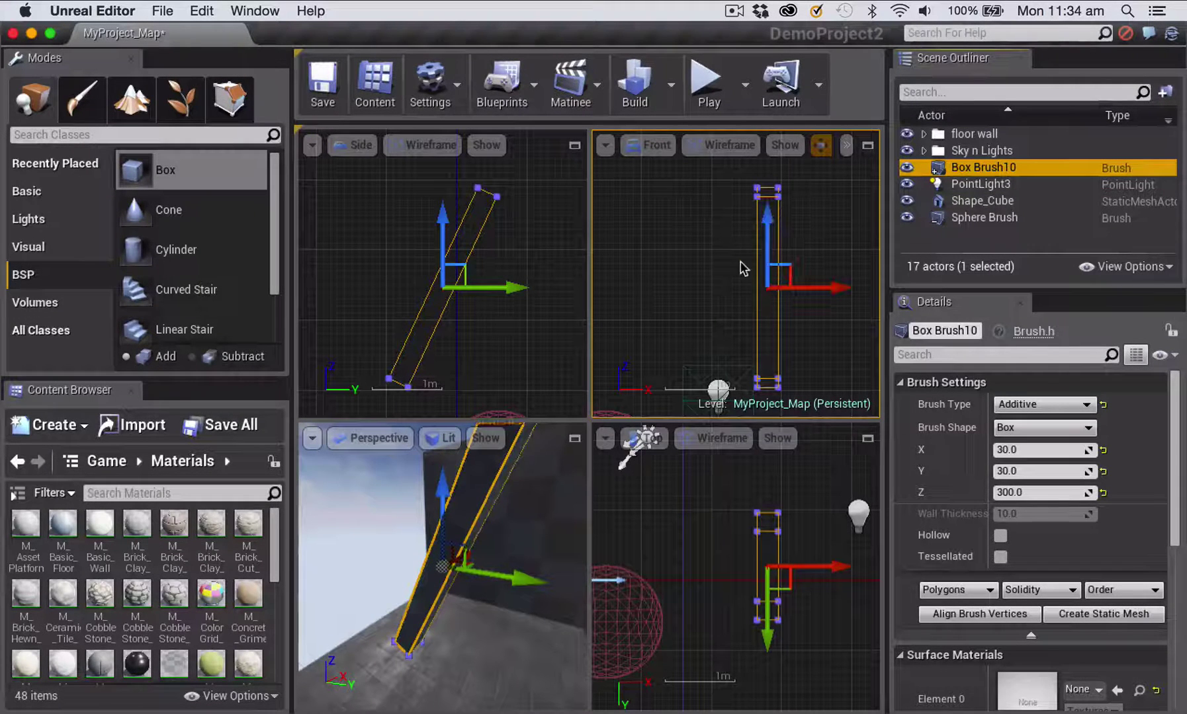
middle_click_drag(725, 265, 649, 227)
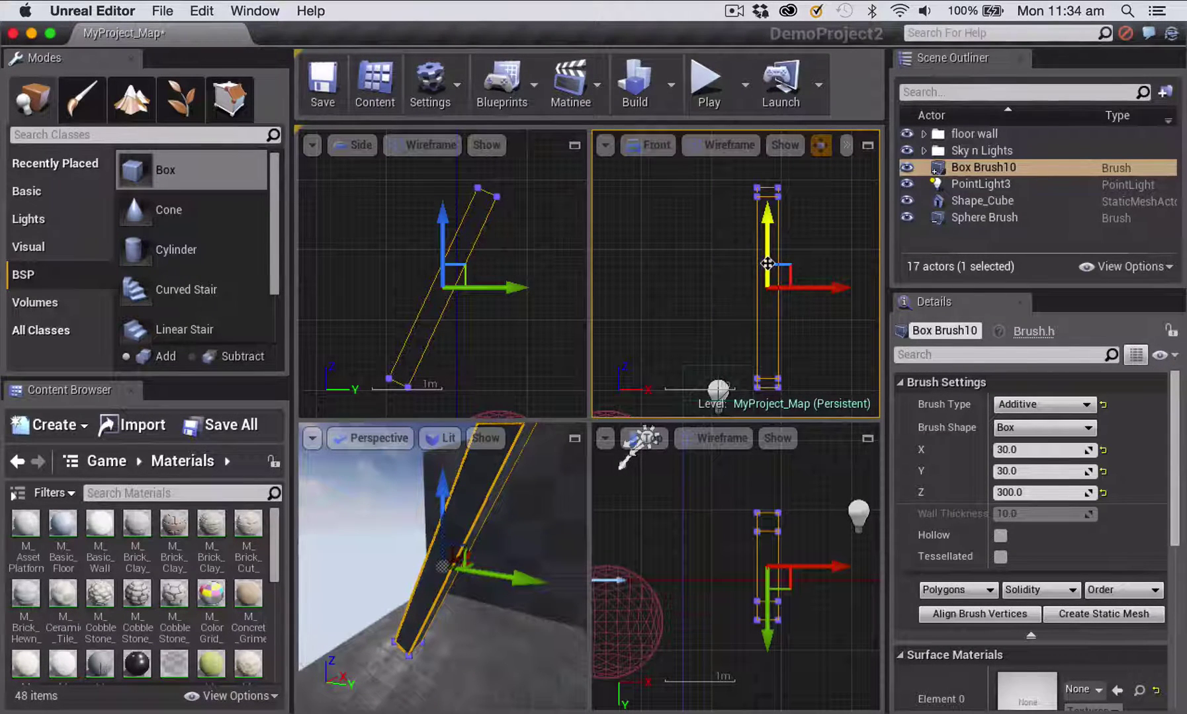
middle_click_drag(767, 263, 768, 378)
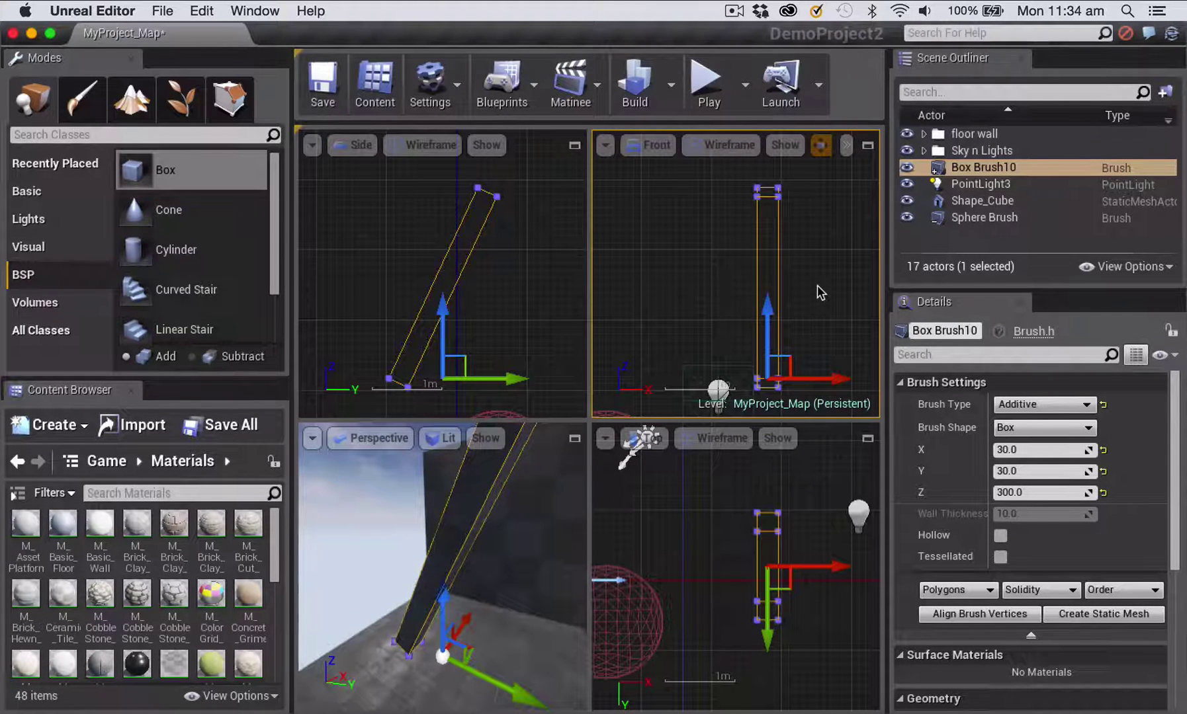
Save Box Brush10's current pivot to its pre-pivot, then deselect and reselect the column.
right_click(817, 285)
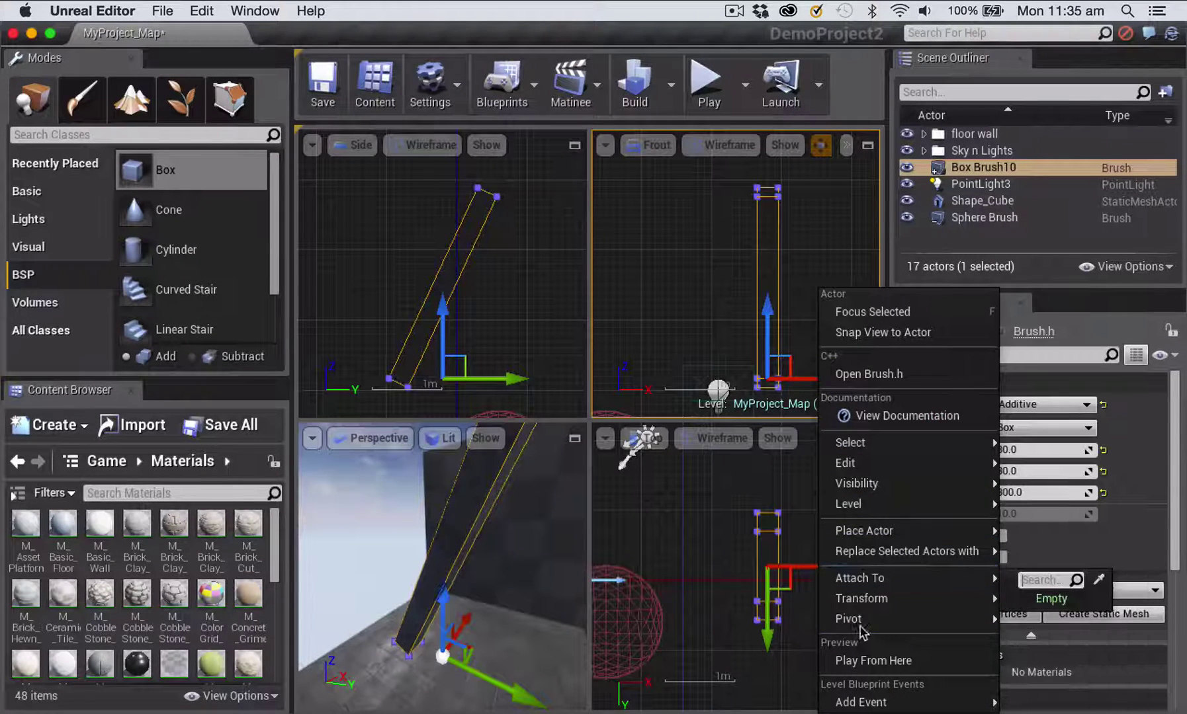
mouse_move(860, 619)
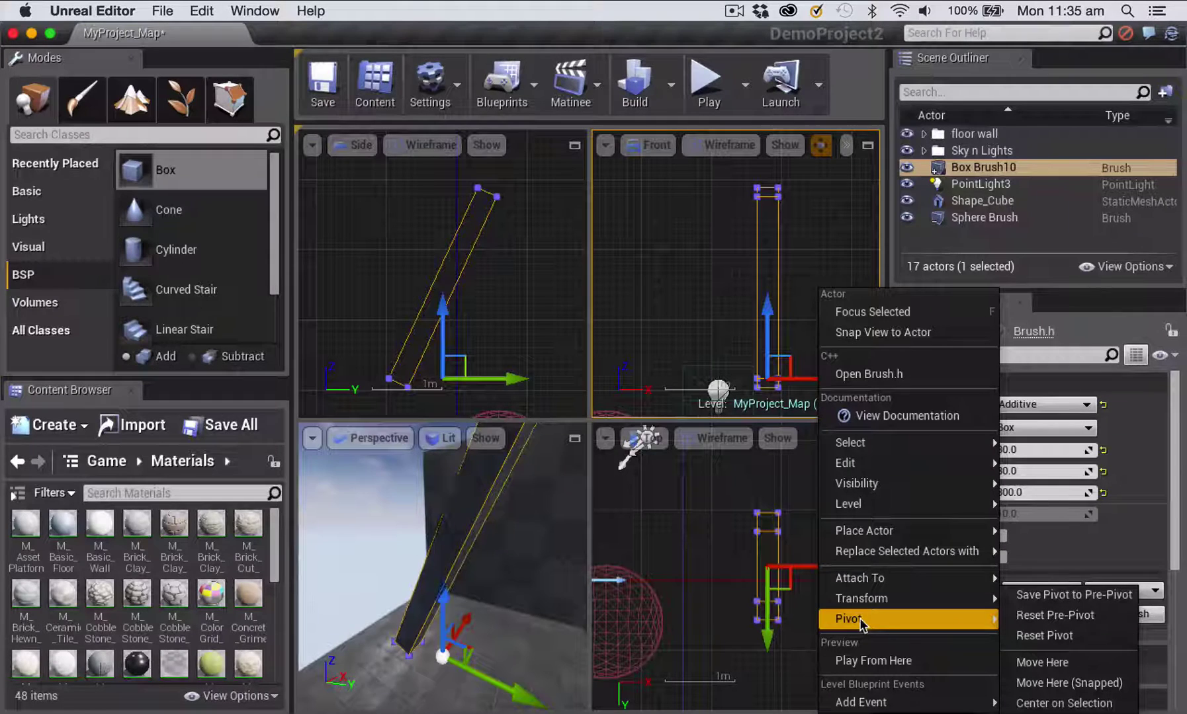
left_click(1060, 599)
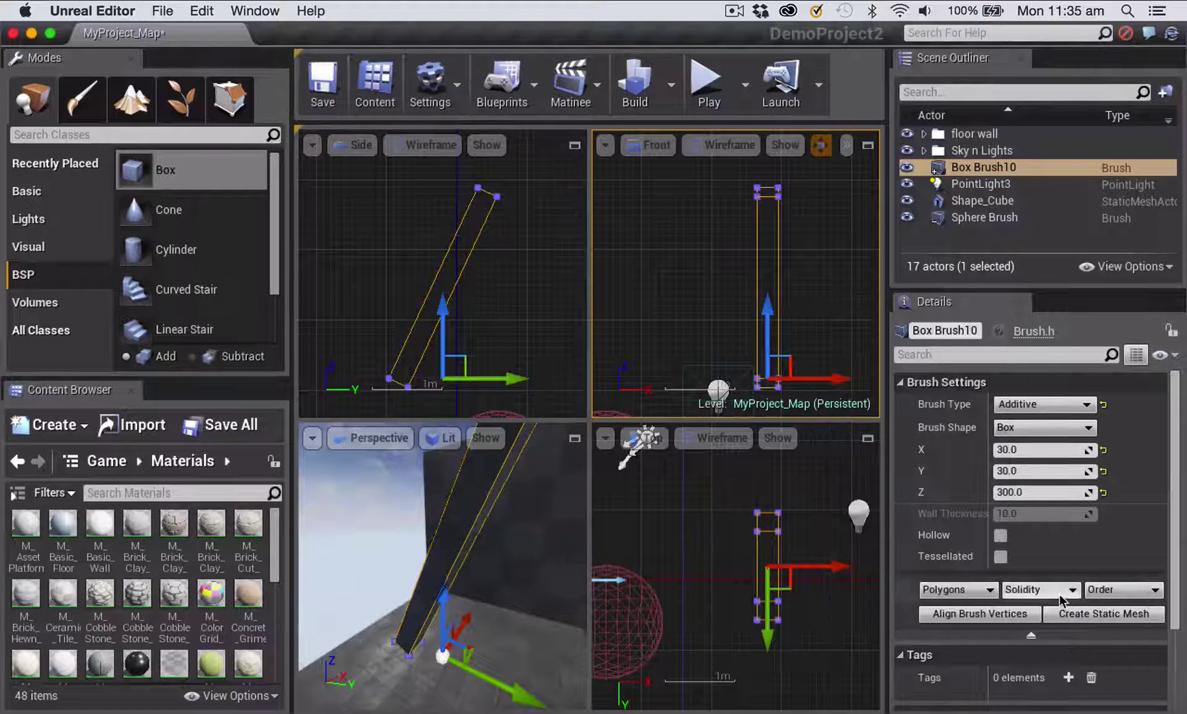
left_click(710, 301)
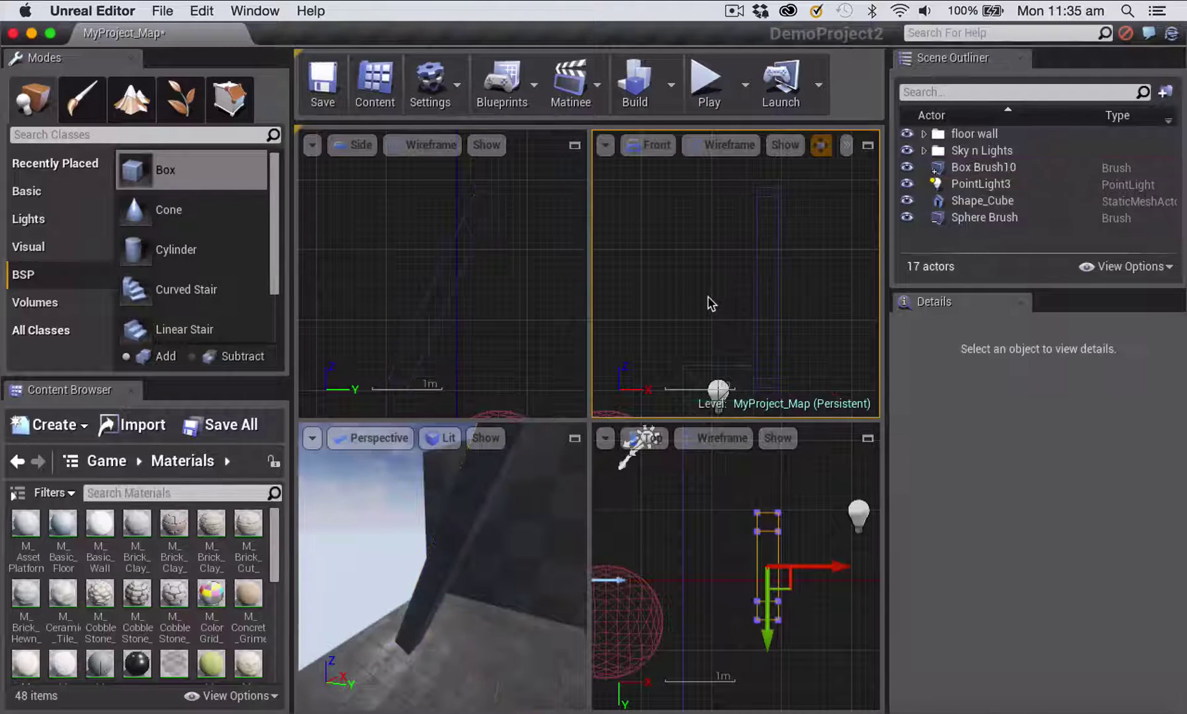
left_click(778, 330)
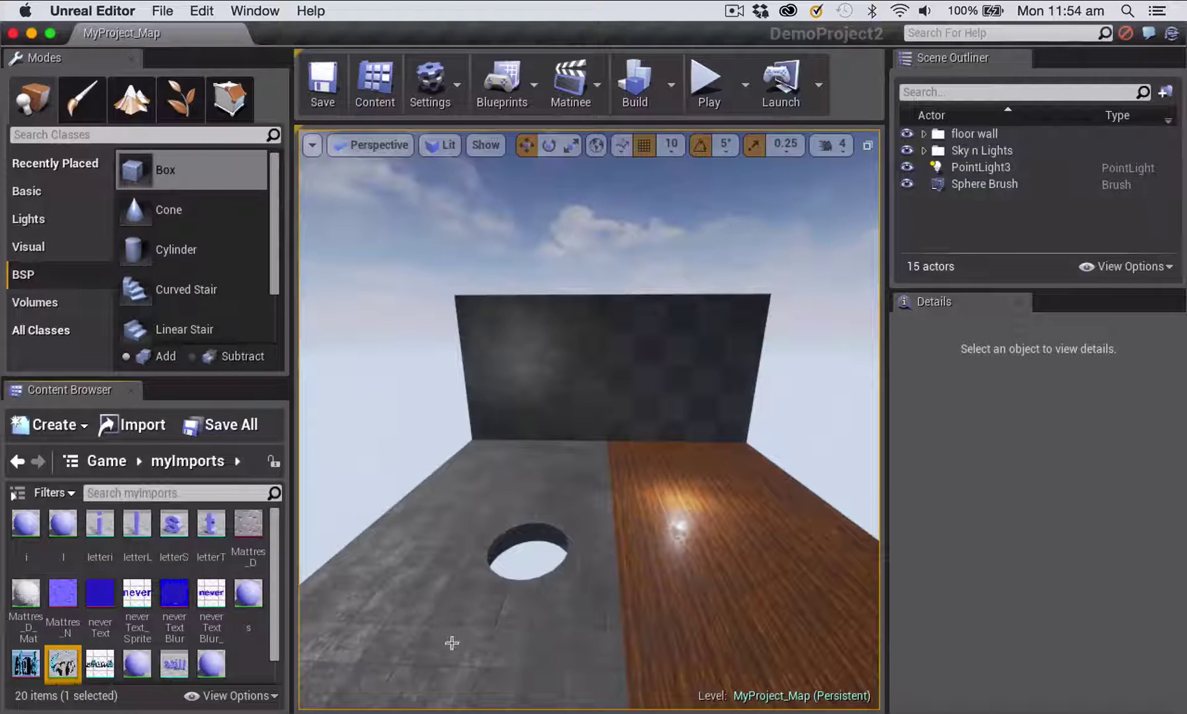
Select the holed floor Box Brush2, and undo an accidental raise of the block behind it.
left_click(456, 635)
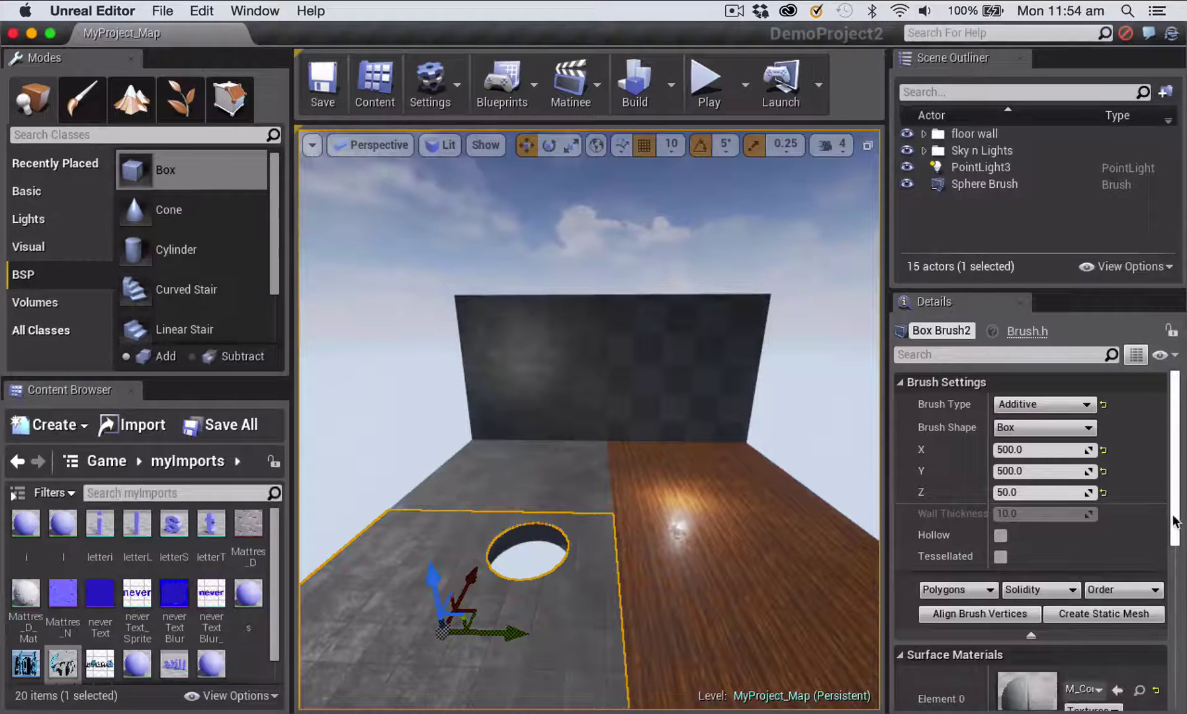
left_click_drag(1175, 522, 1178, 642)
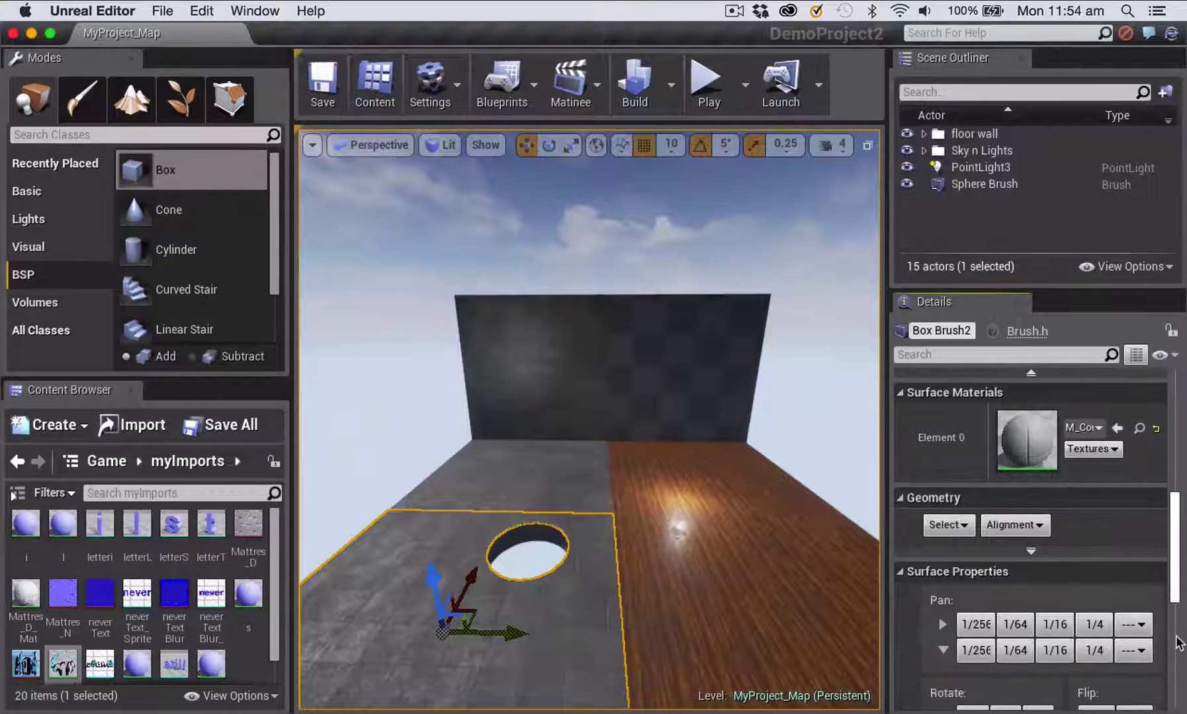
left_click(1039, 525)
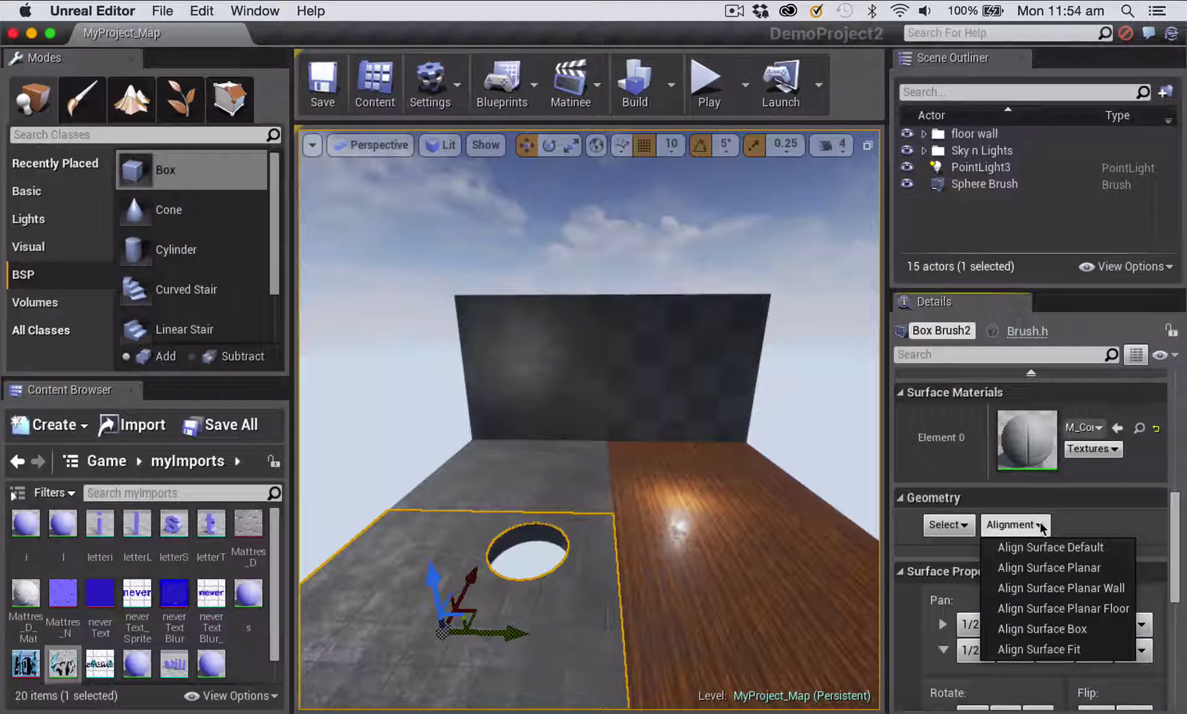
left_click(540, 493)
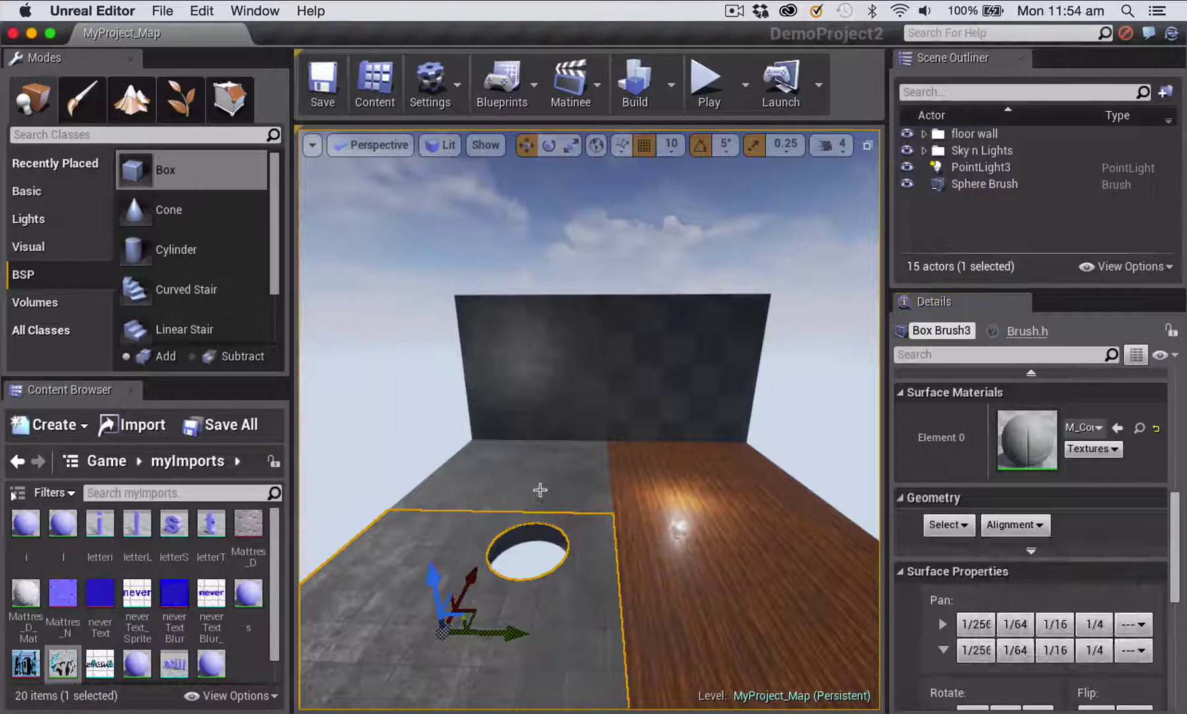
left_click_drag(540, 489, 546, 390)
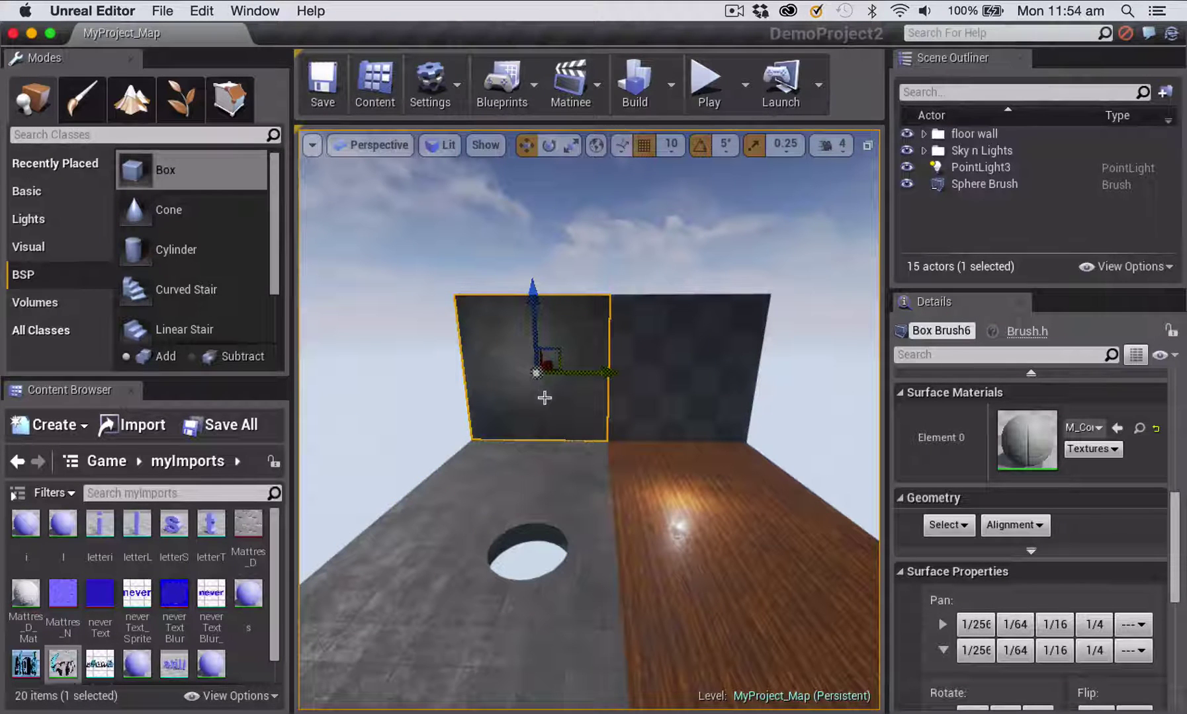
key("super+z")
Apply Align Surface Planar Floor to the holed floor, then view the wall and wood floor.
left_click(545, 627)
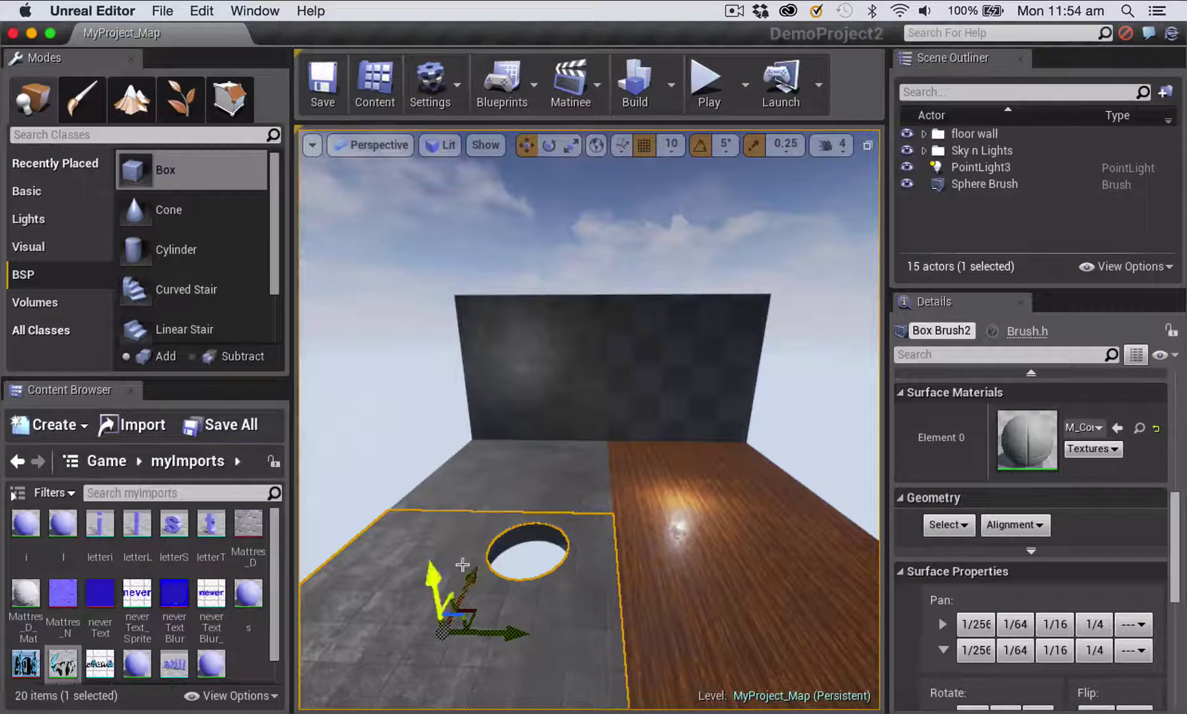
left_click(1040, 527)
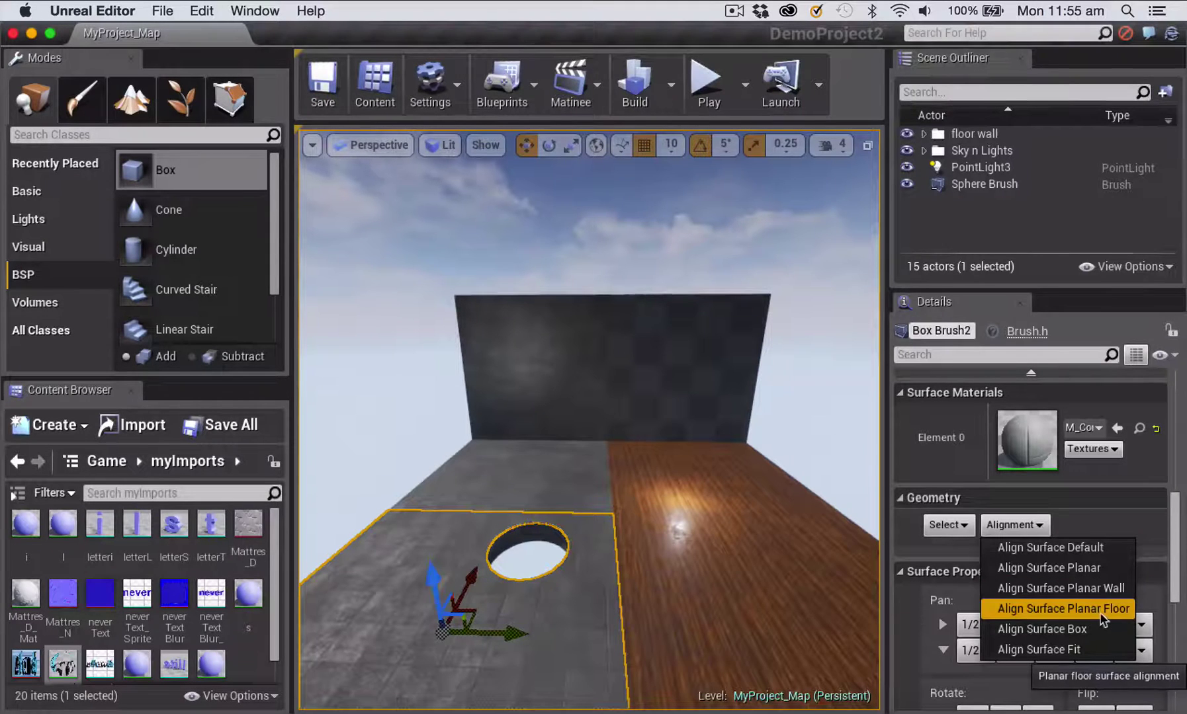
left_click(1144, 517)
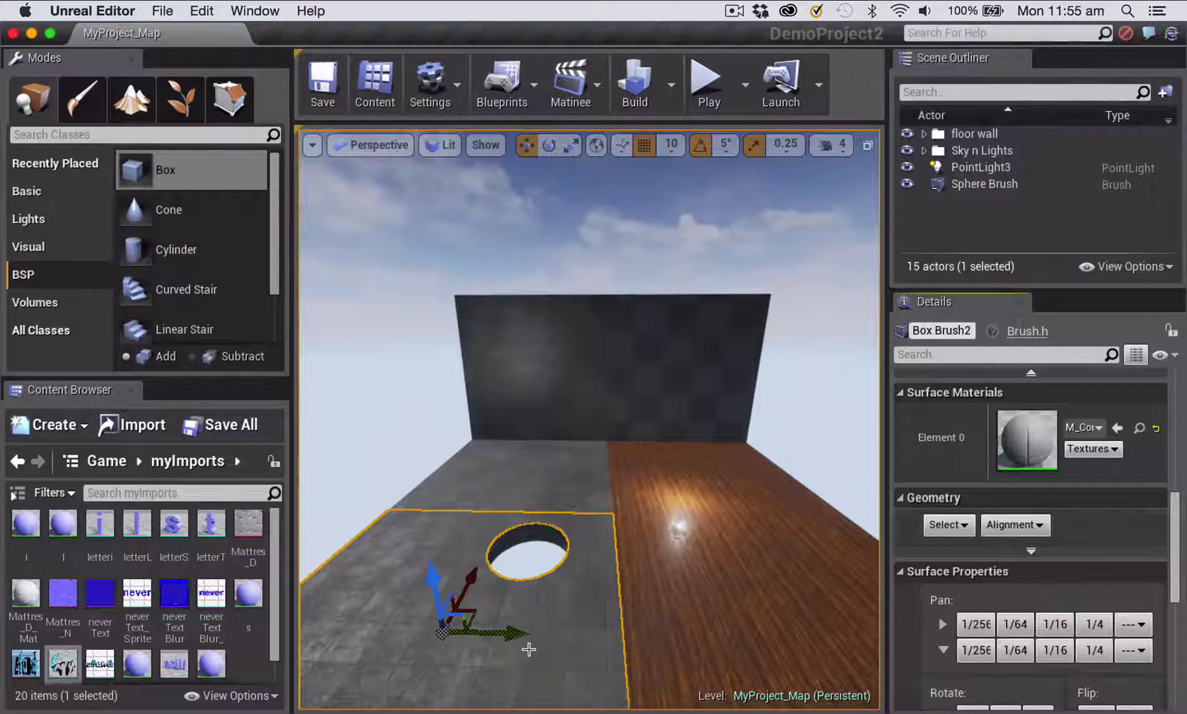
key("Escape")
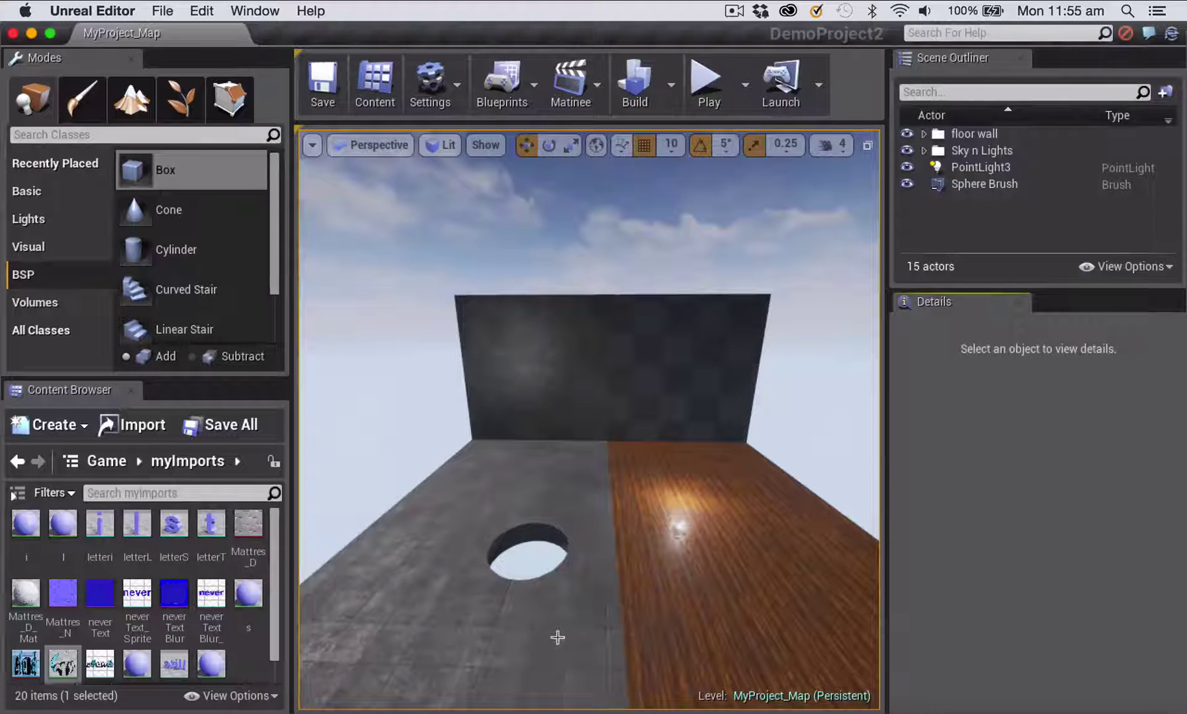
left_click_drag(557, 637, 534, 519)
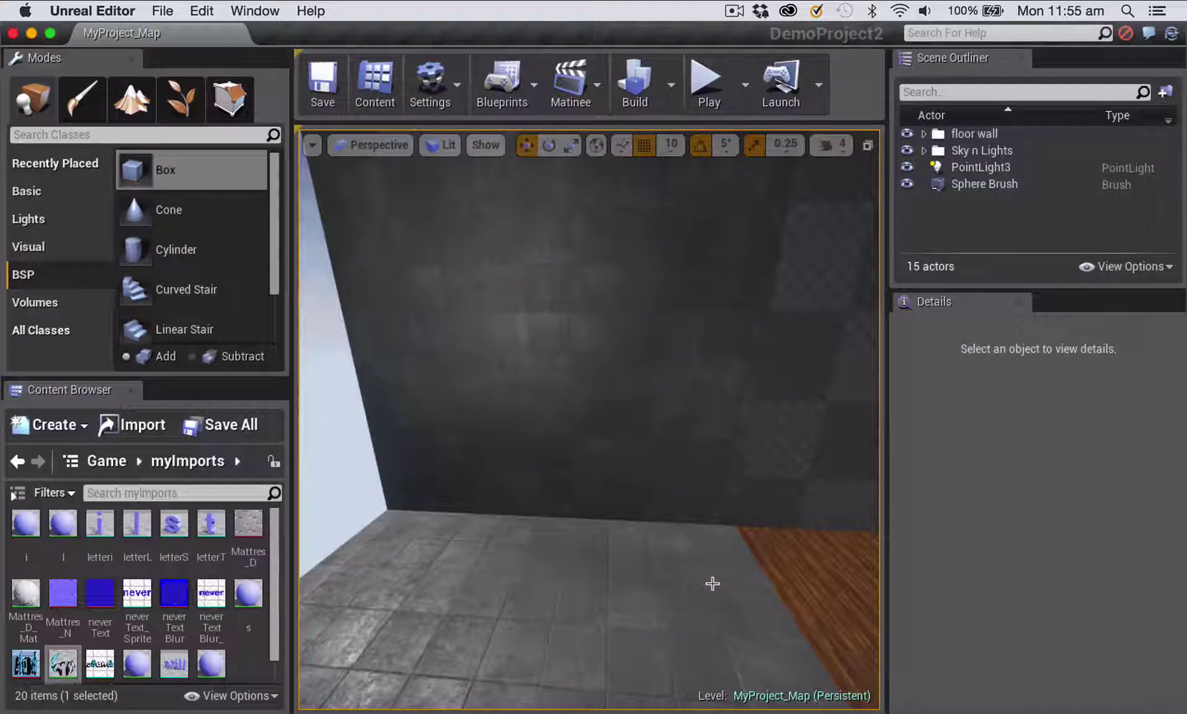
left_click_drag(707, 582, 681, 652)
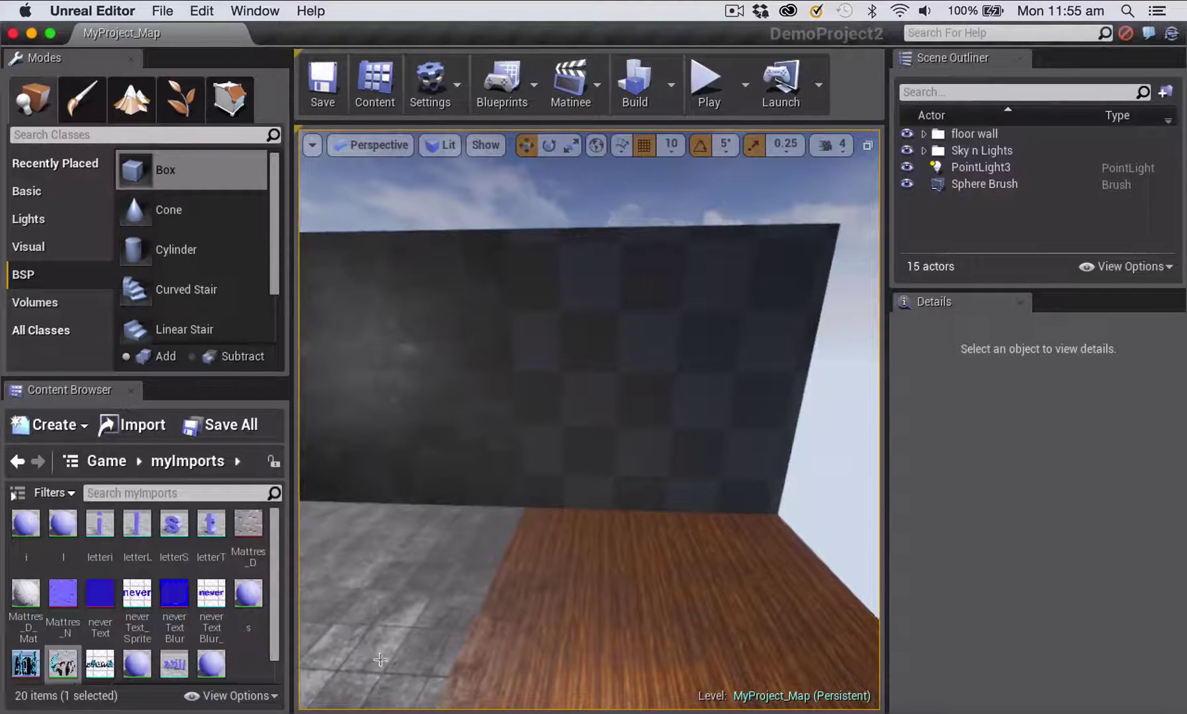
Apply standText_Mat to the right wall and align it with Align Surface Planar Wall.
mouse_move(61, 663)
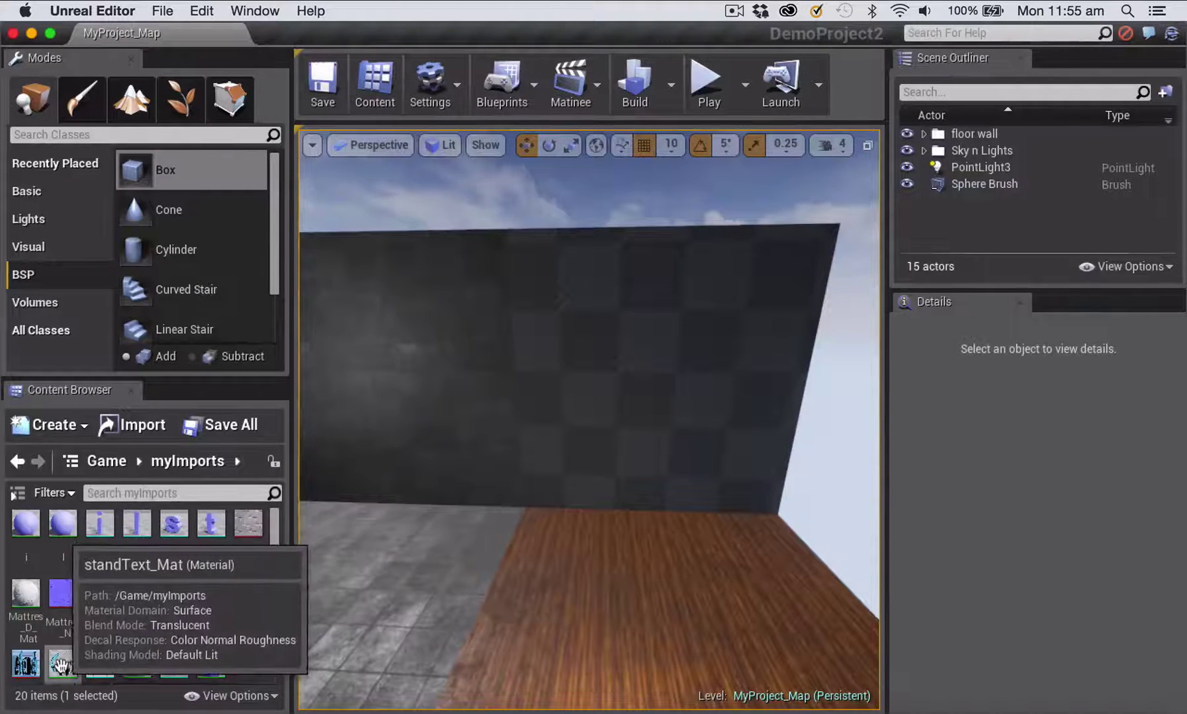
left_click_drag(61, 664, 660, 374)
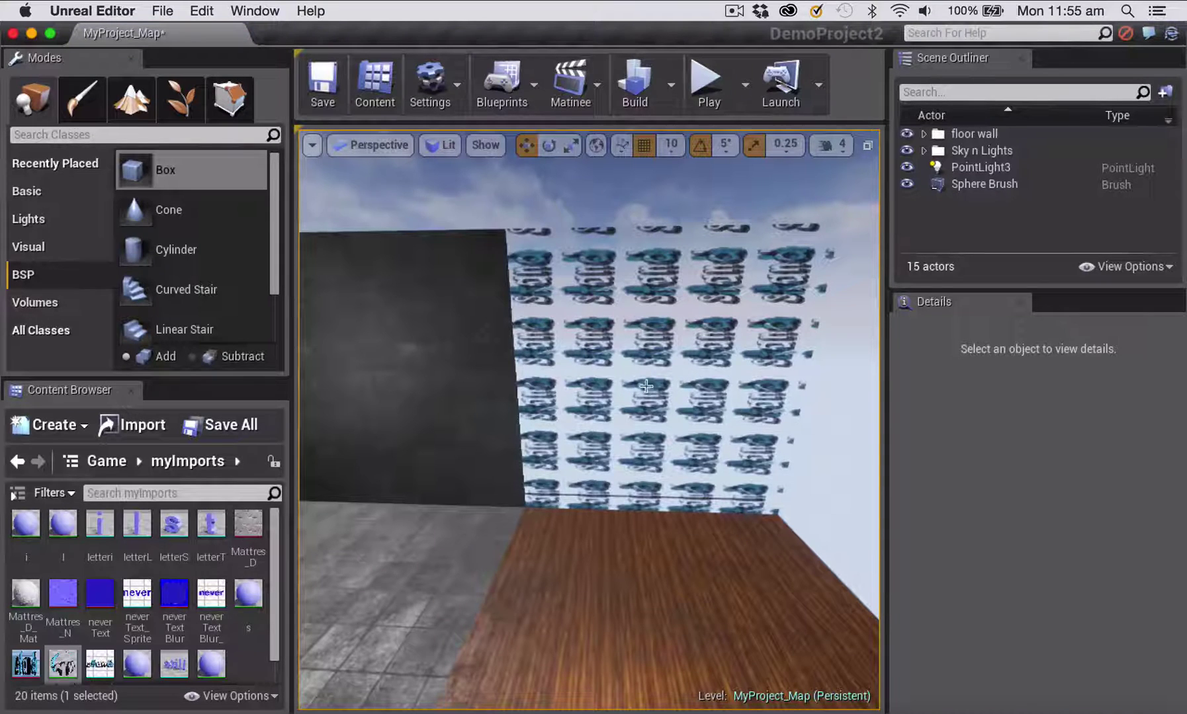
left_click(659, 396)
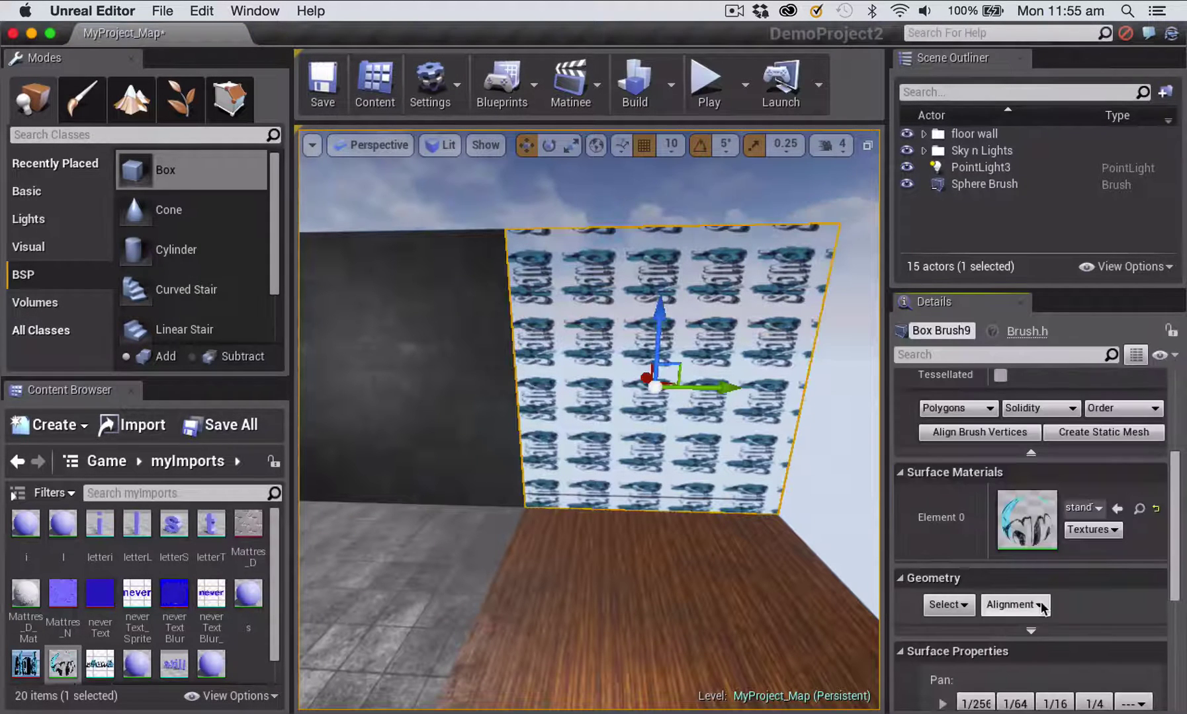
left_click(1041, 605)
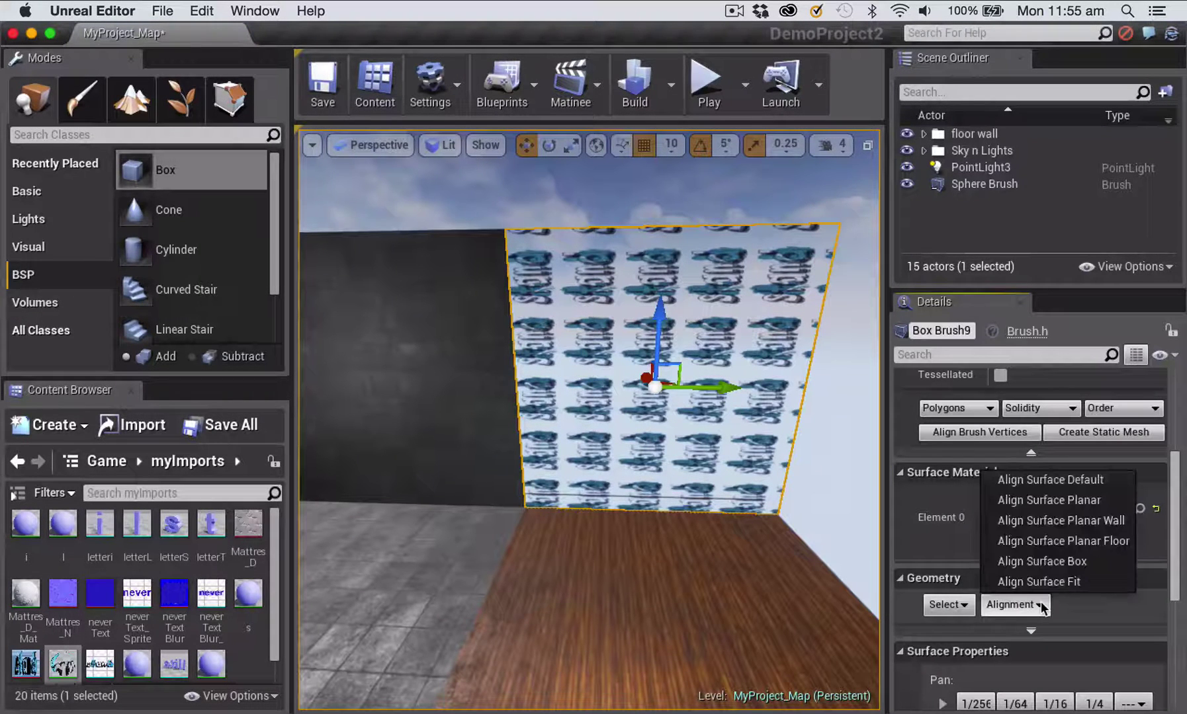
left_click(1078, 521)
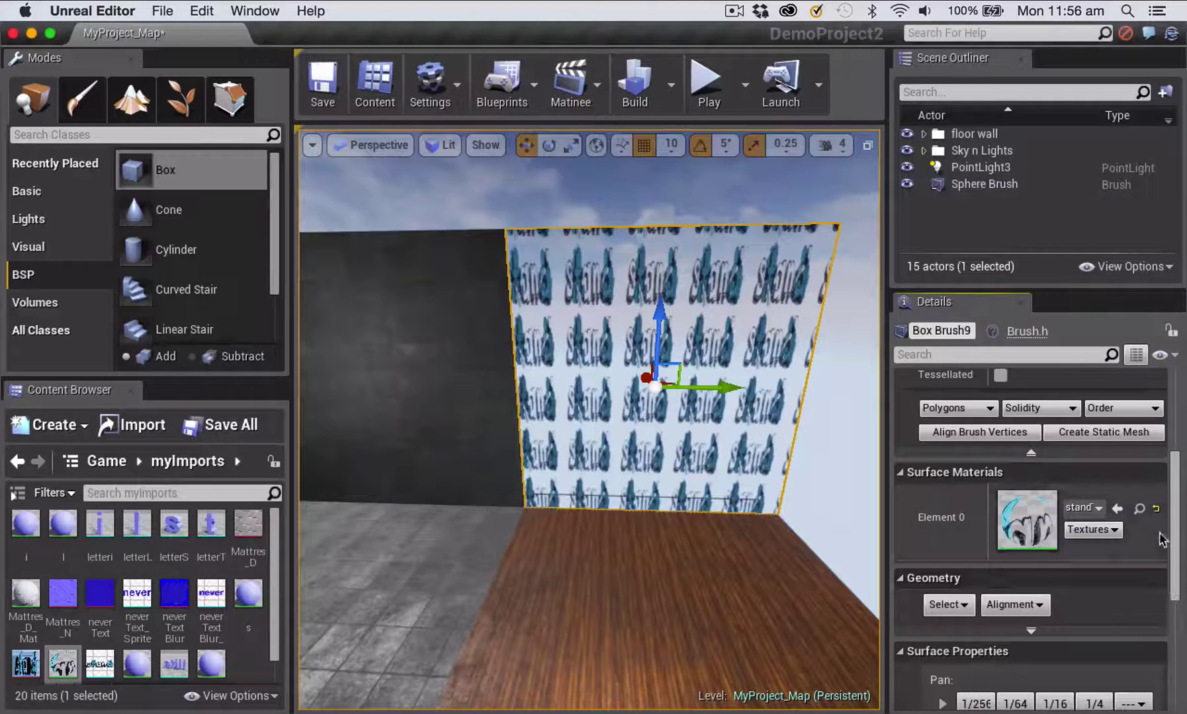
Use Align Surface Fit so one large Stand image fills the wall.
scroll(1173, 526, "down", 3)
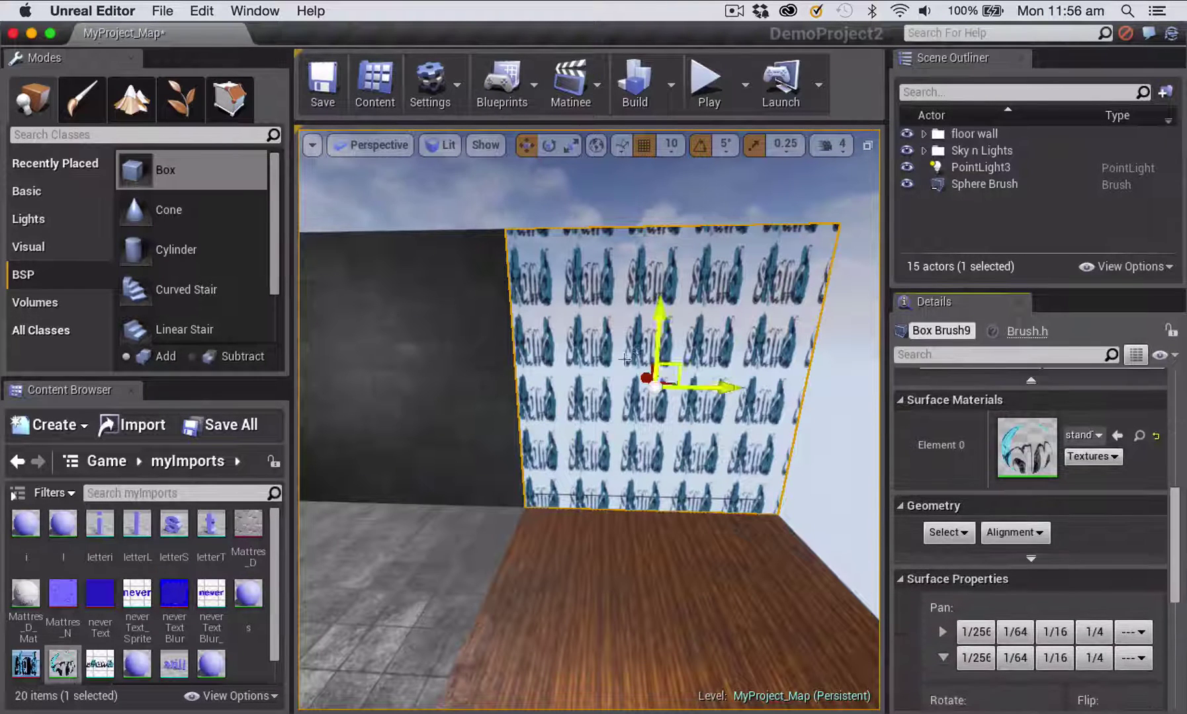
left_click(1036, 533)
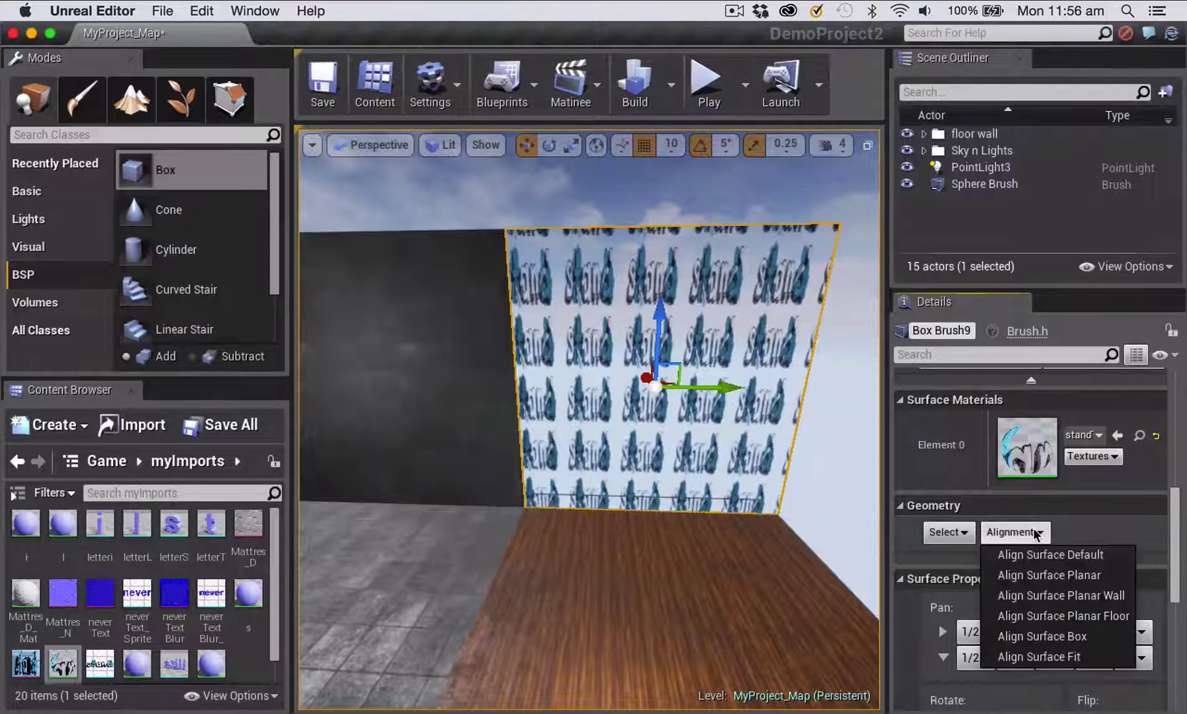
left_click(1048, 656)
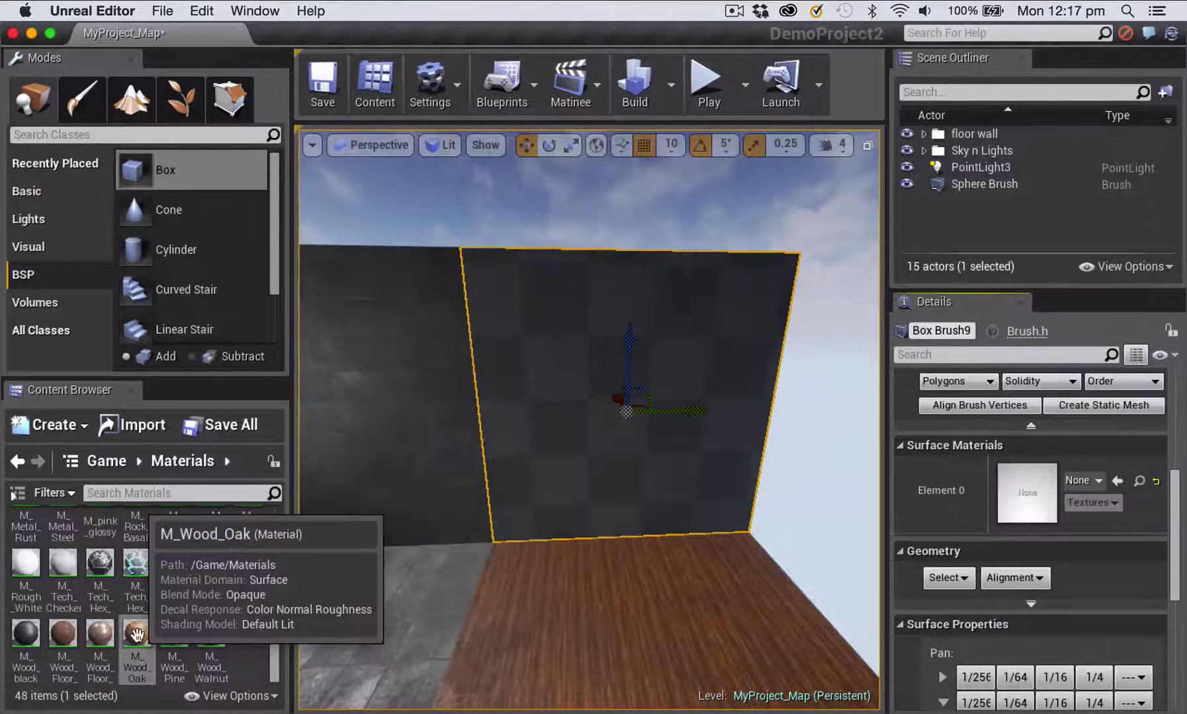
Apply M_Wood_Oak to the right wall, align it as Planar Wall, and rotate it 90 degrees.
left_click_drag(137, 634, 546, 464)
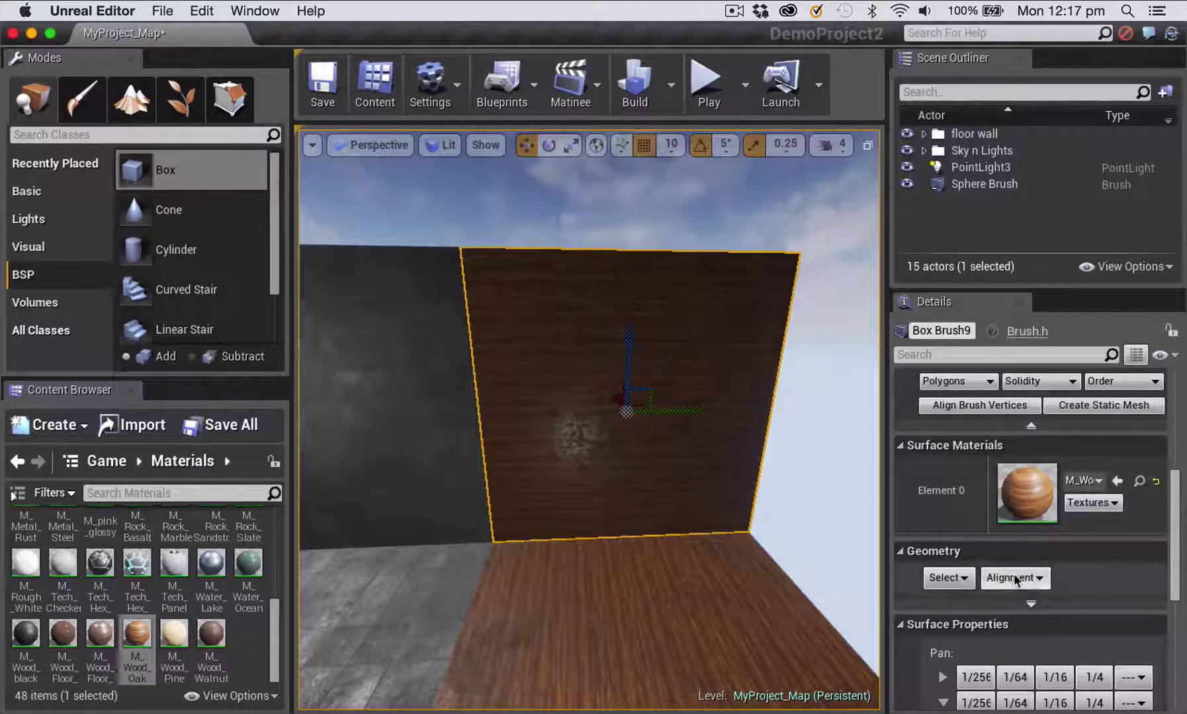
left_click(1036, 579)
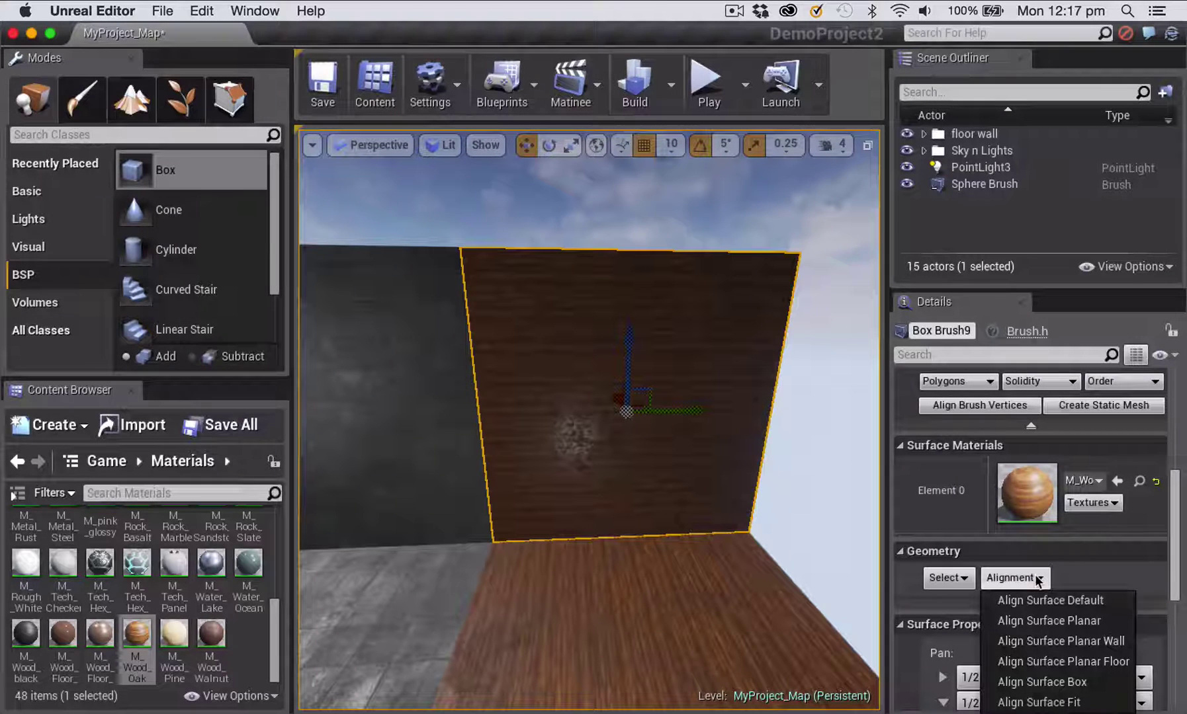
left_click(1061, 639)
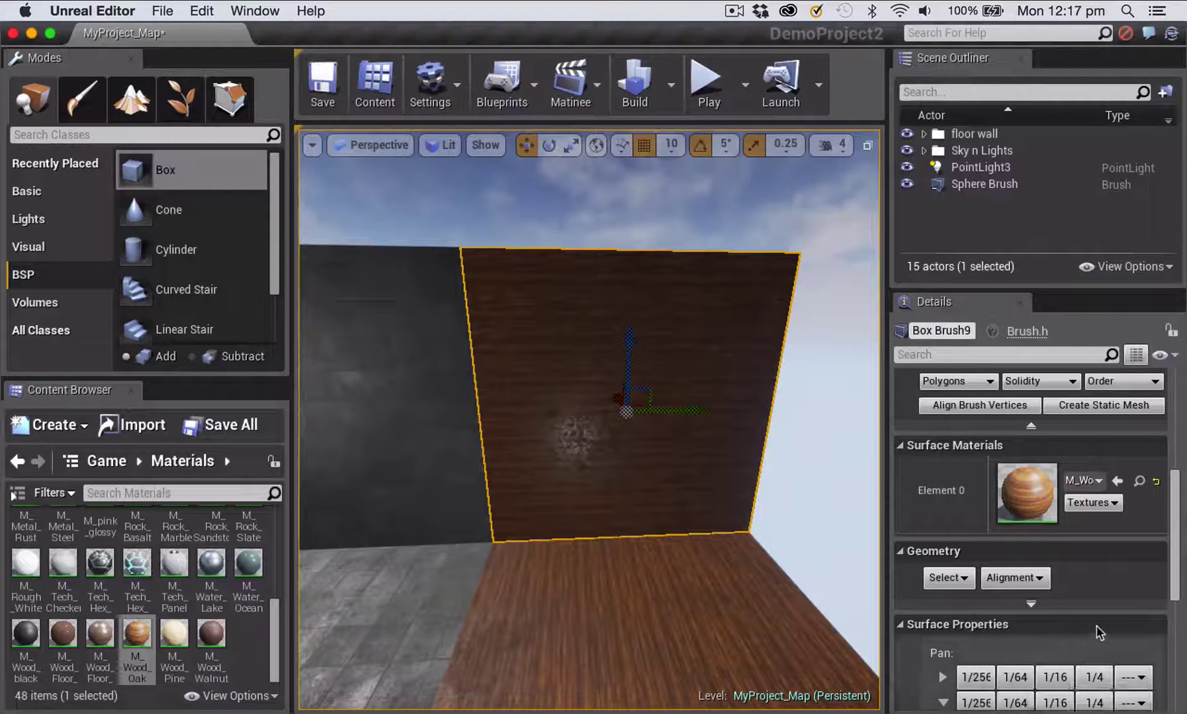
left_click_drag(1175, 530, 1171, 583)
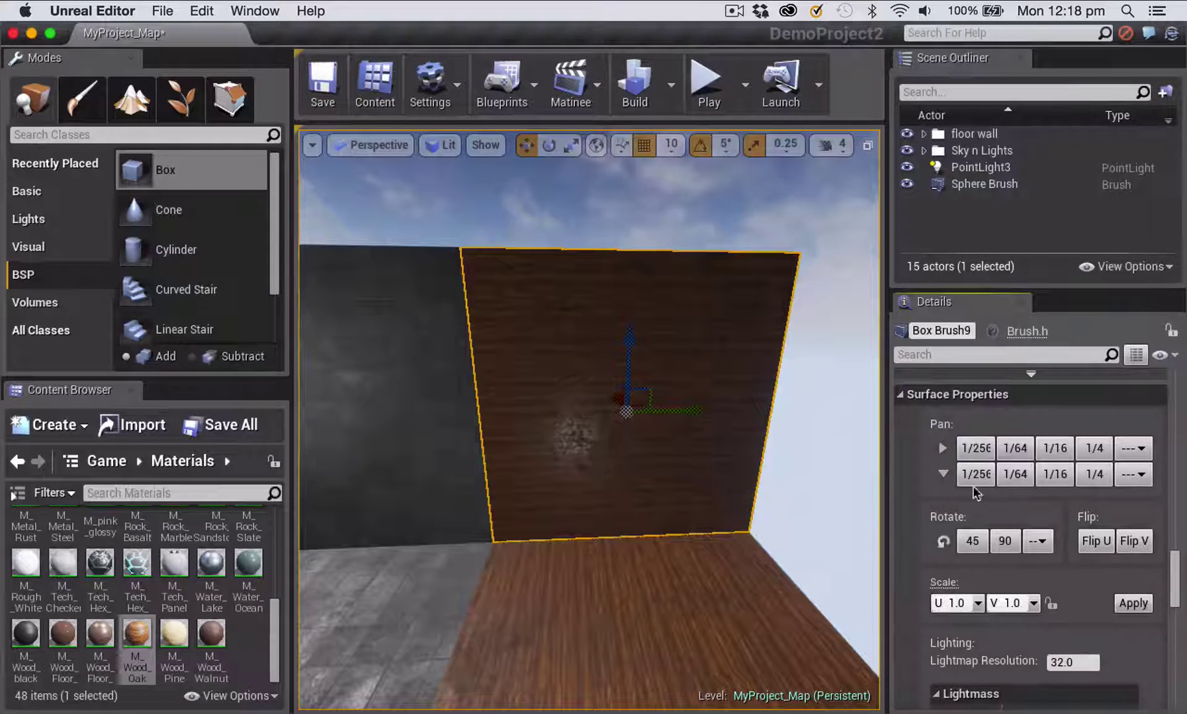
left_click(1005, 541)
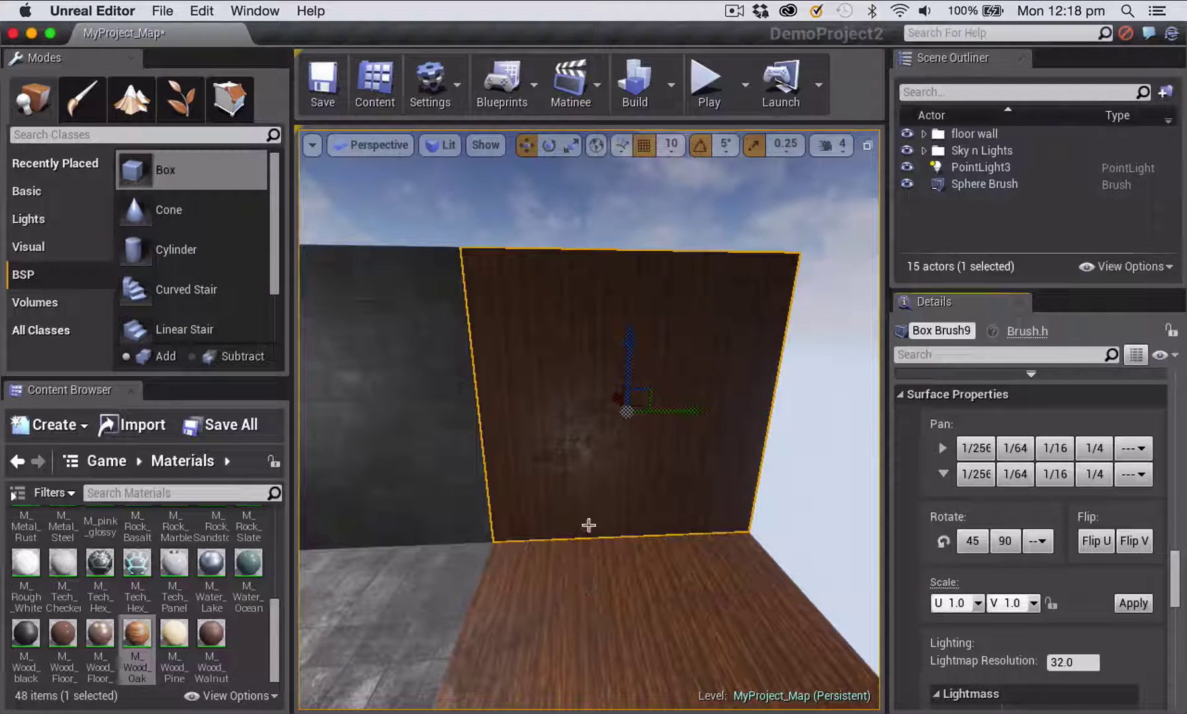